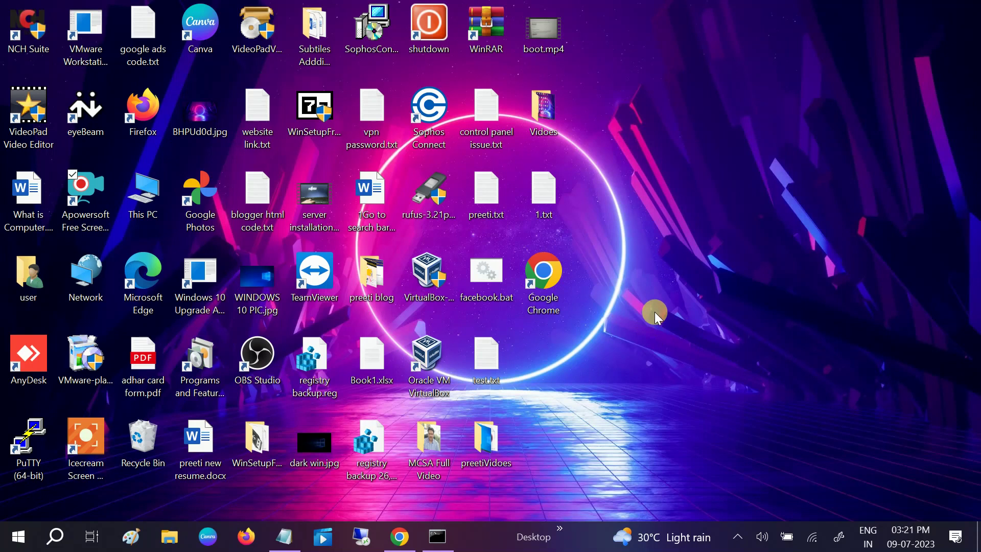
# Step: Open the Bluetooth and other devices settings and try to add a device of the Bluetooth kind
pyautogui.click(61, 542)
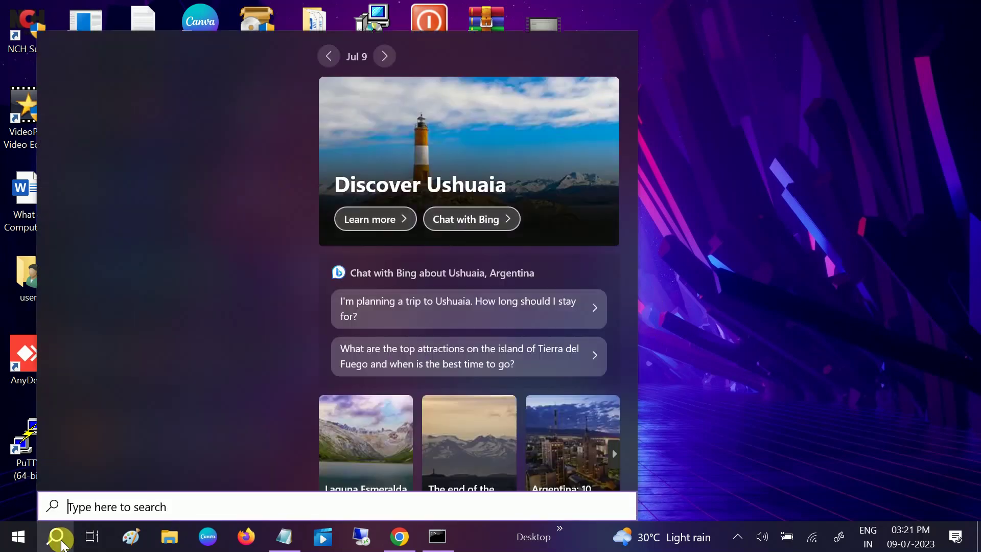
pyautogui.write('blu')
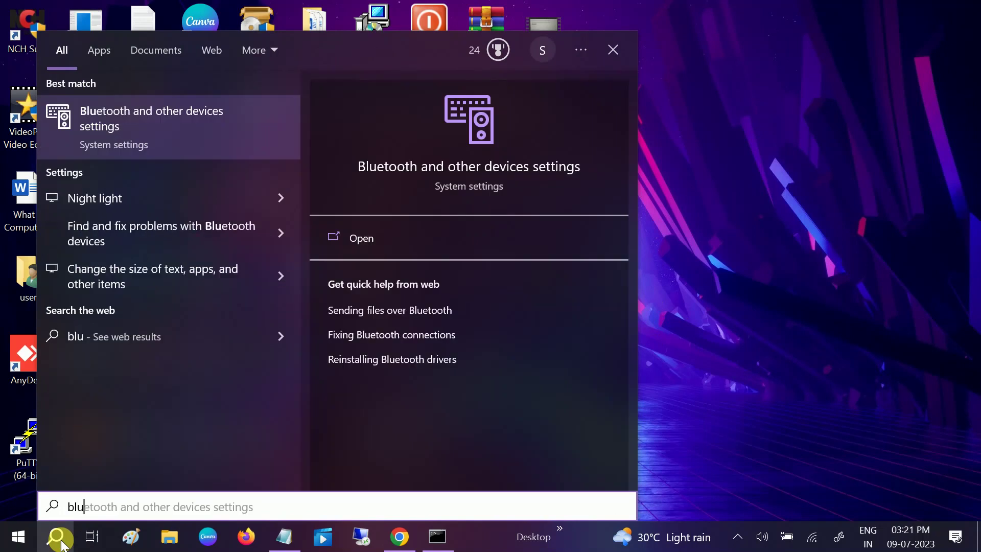
pyautogui.click(184, 120)
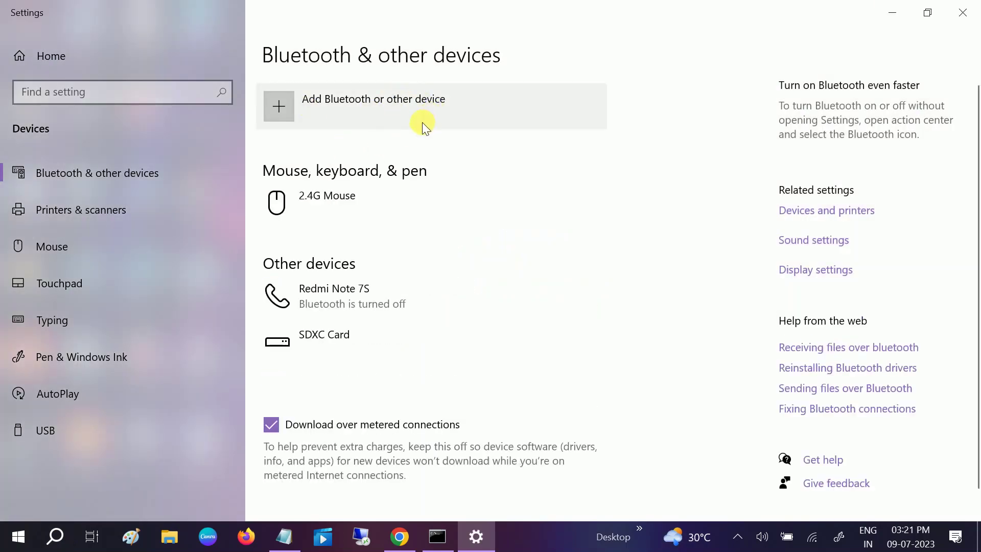
pyautogui.click(383, 109)
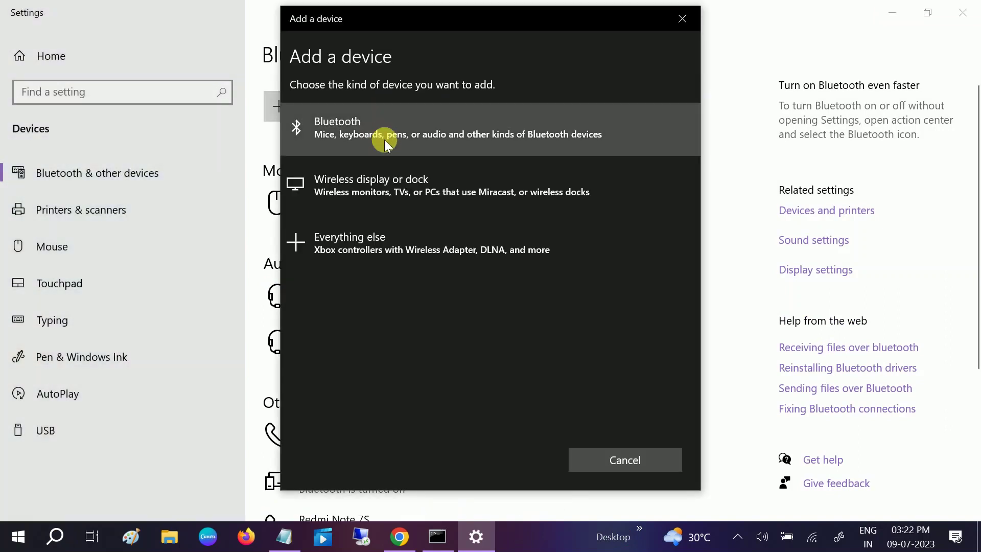
pyautogui.click(384, 140)
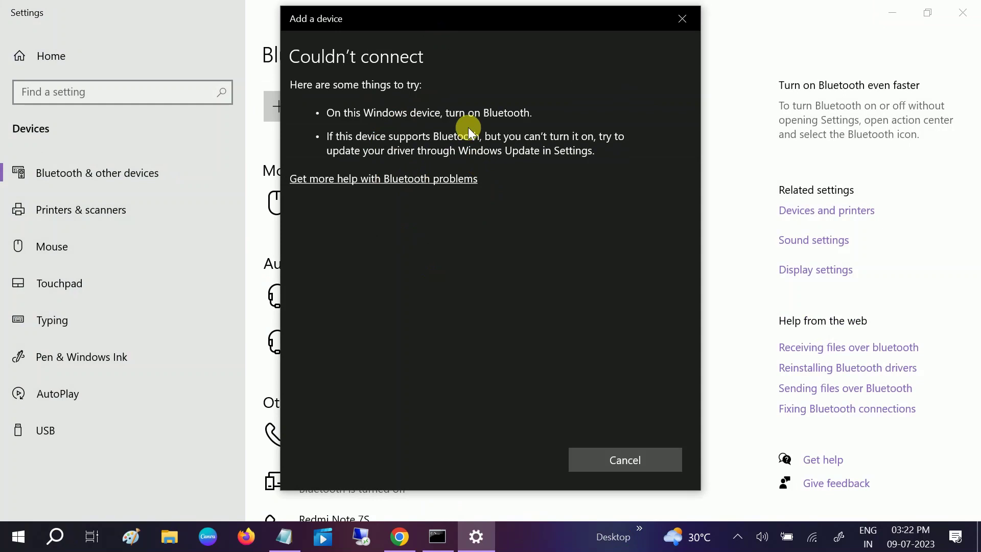
pyautogui.click(615, 459)
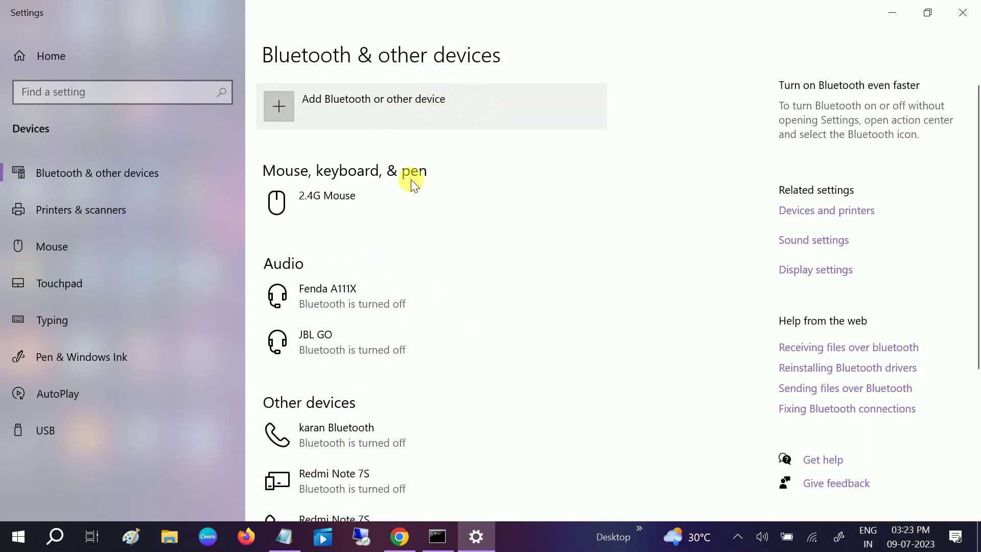
# Step: Check the connection options of the paired audio devices Fenda A111X and JBL GO, and close the settings
pyautogui.click(366, 290)
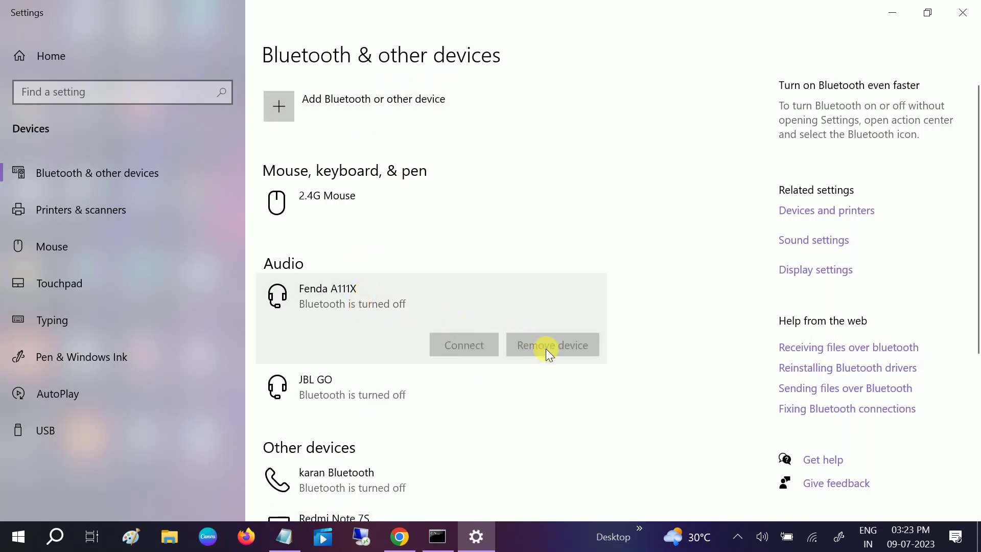
pyautogui.click(351, 399)
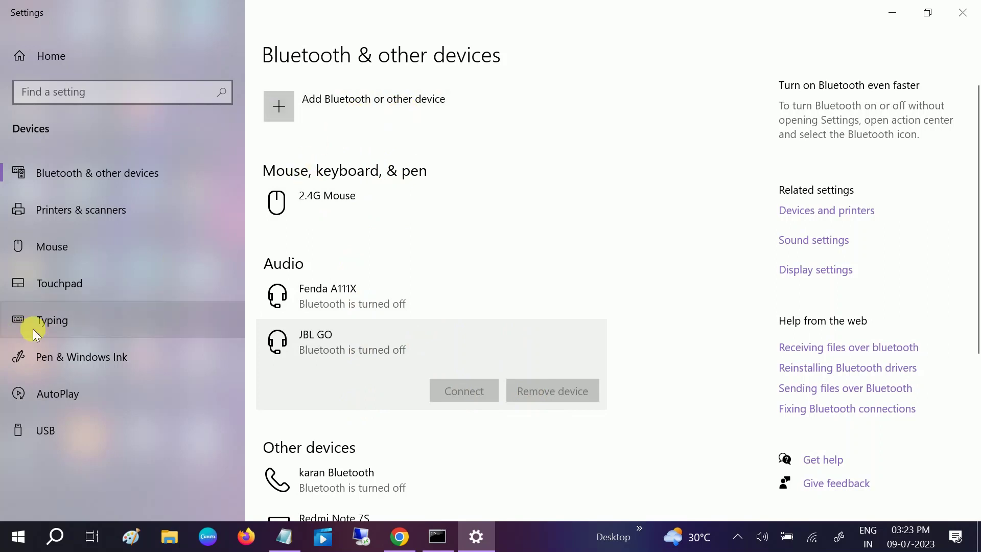
pyautogui.click(959, 14)
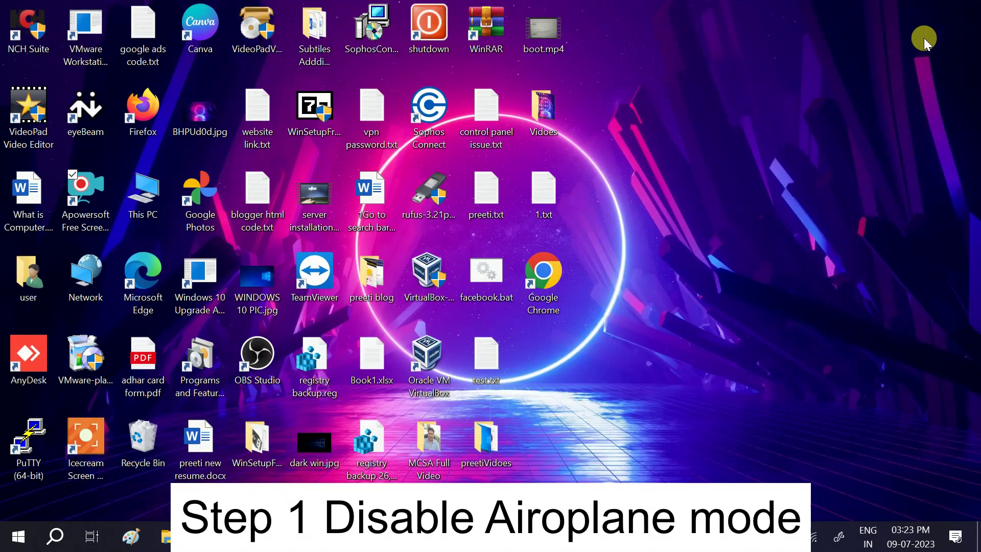
# Step: Check whether Airplane mode is switched off in the Network & Internet settings, and close the settings
pyautogui.click(17, 533)
pyautogui.moveTo(23, 468)
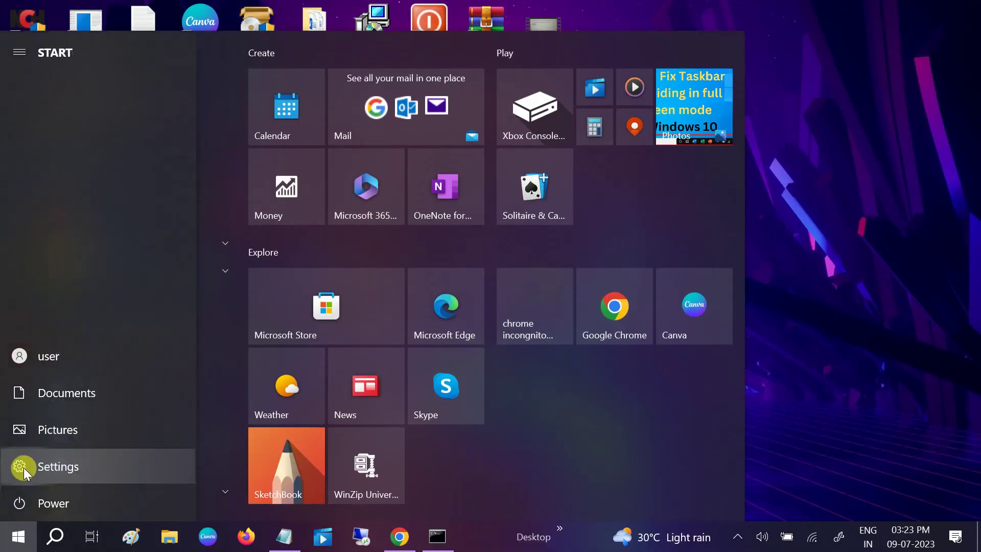
pyautogui.click(23, 467)
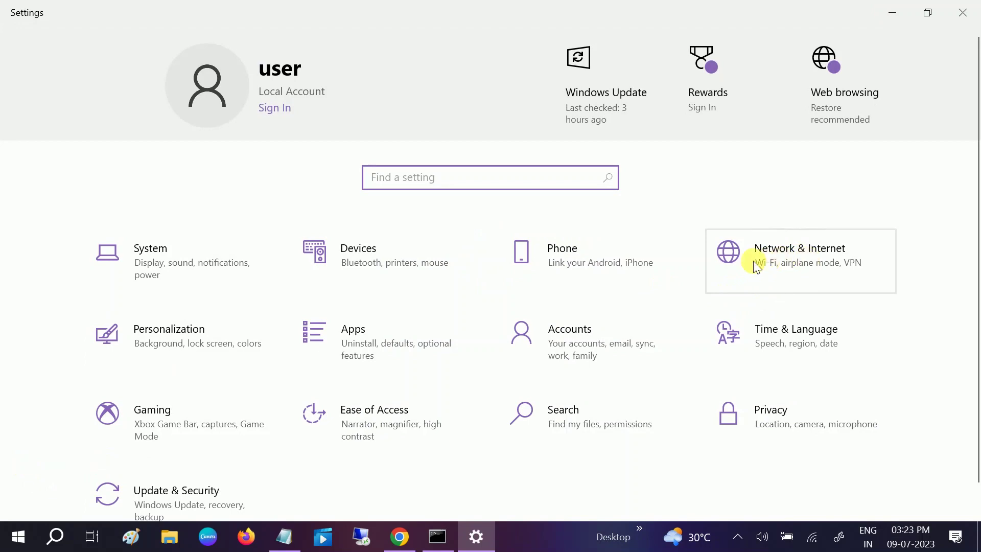
pyautogui.click(801, 266)
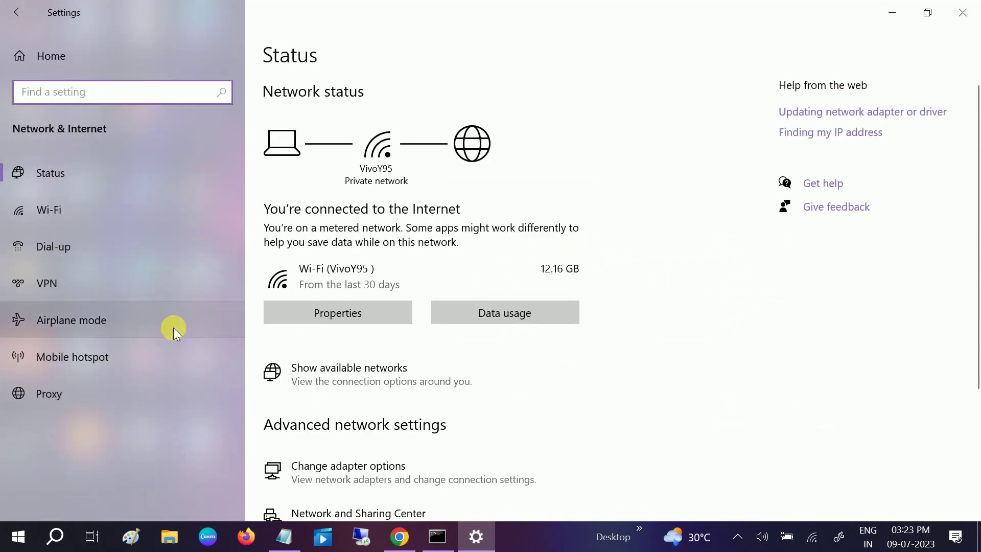
pyautogui.click(99, 320)
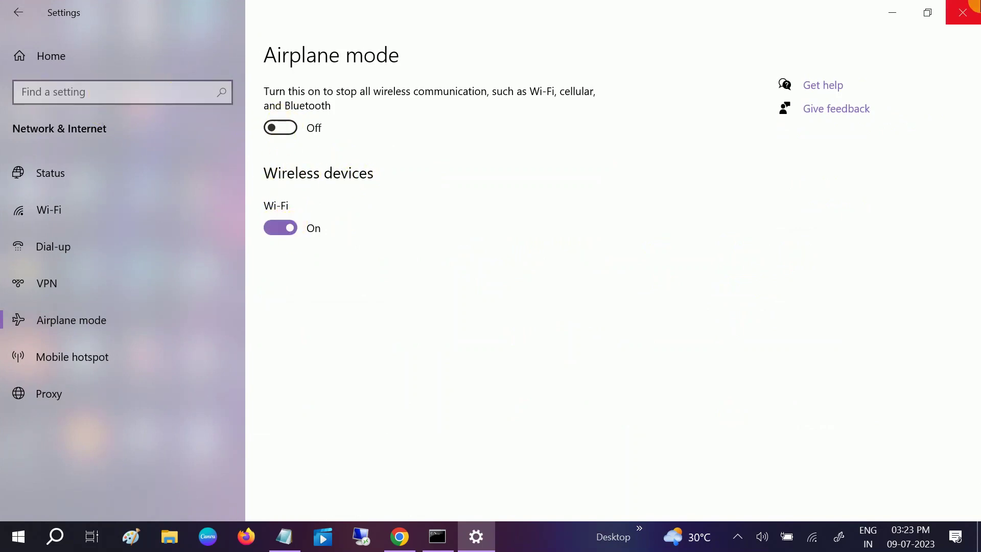
pyautogui.click(975, 6)
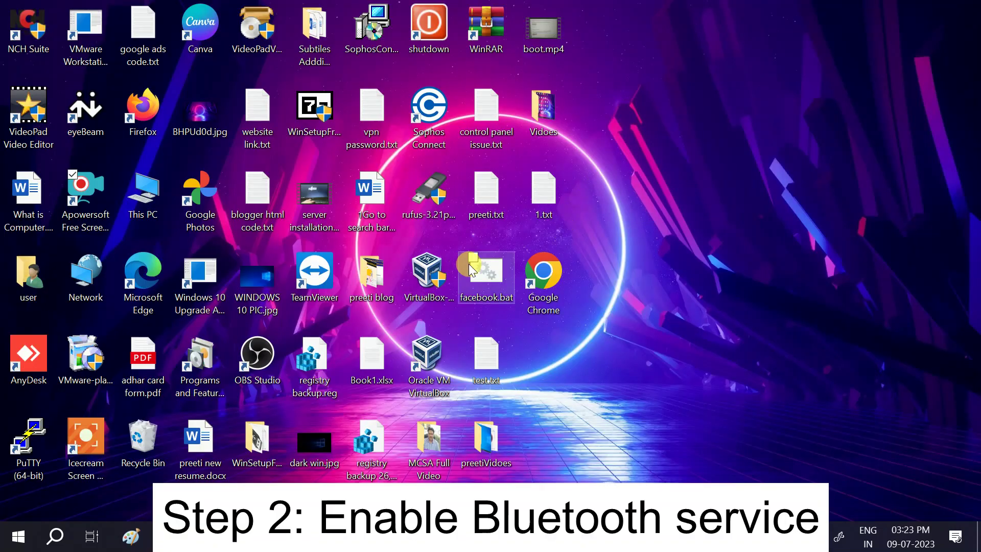
# Step: Search the system for "serv" and open the Services app
pyautogui.click(55, 537)
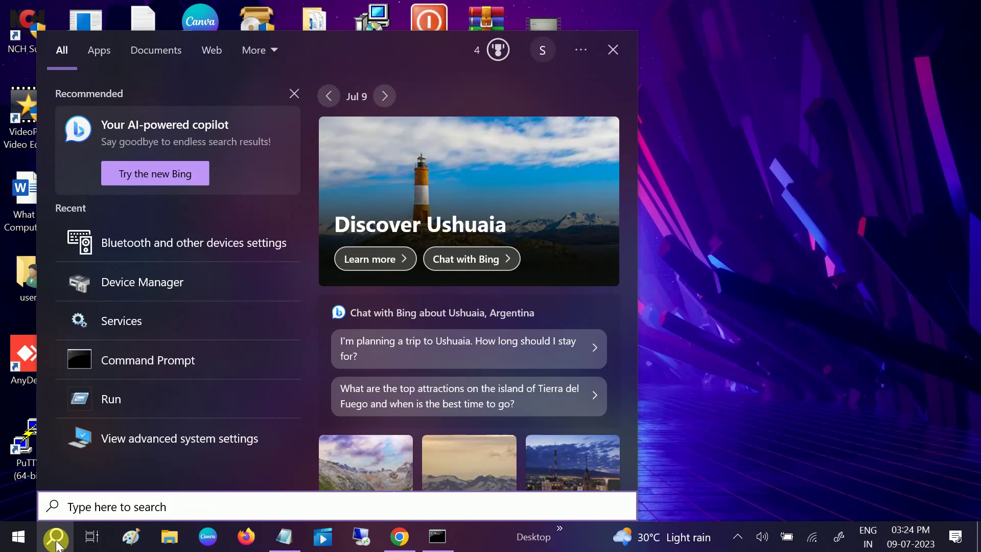
pyautogui.write('ser')
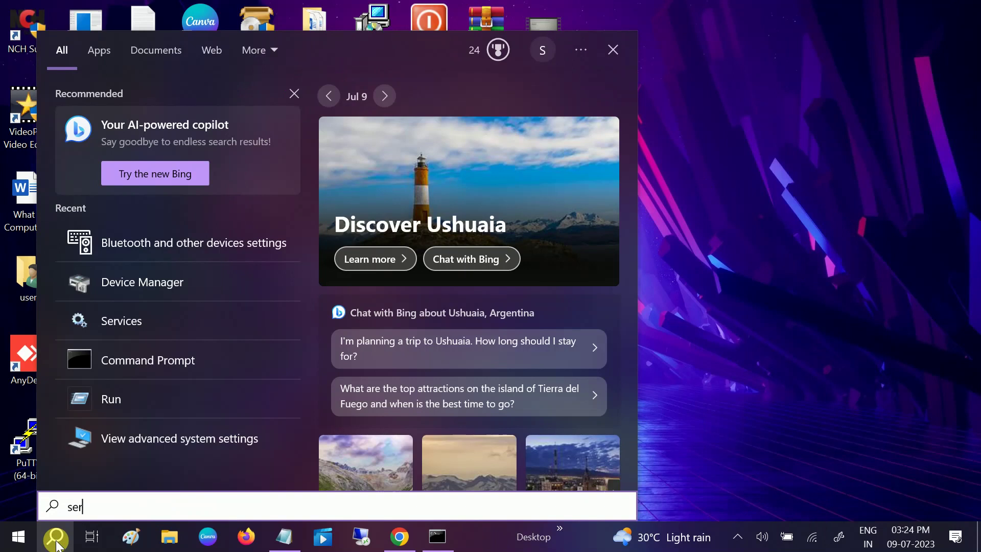
pyautogui.write('v')
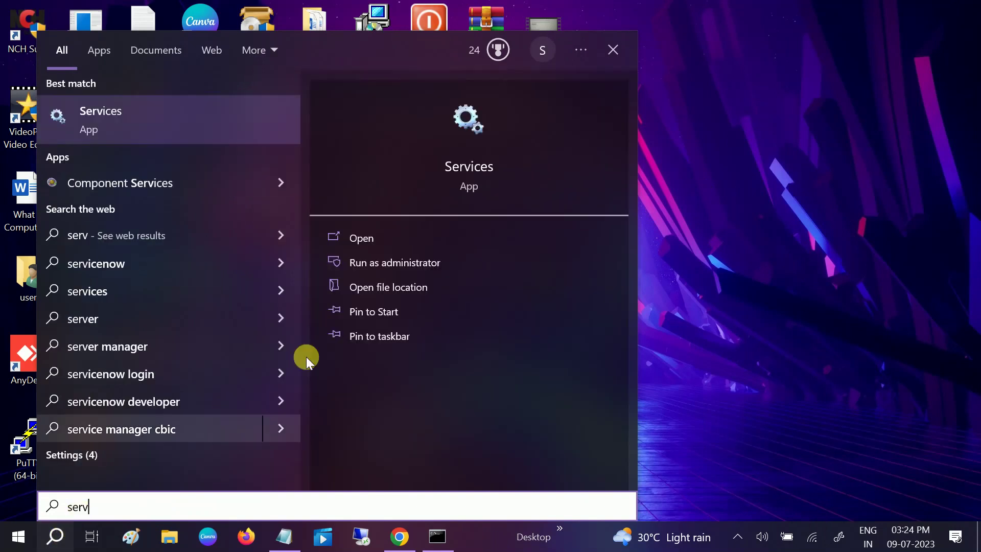
pyautogui.click(430, 268)
# Step: Set the Bluetooth Audio Gateway Service's startup type to Automatic, start the service and apply the properties
pyautogui.click(768, 227)
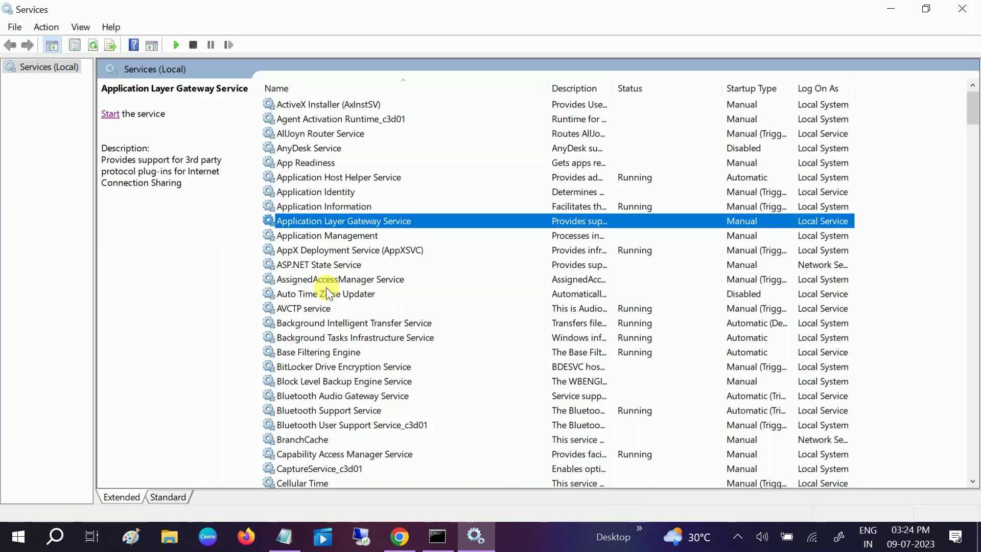
pyautogui.scroll(-5, 326, 290)
pyautogui.click(360, 194)
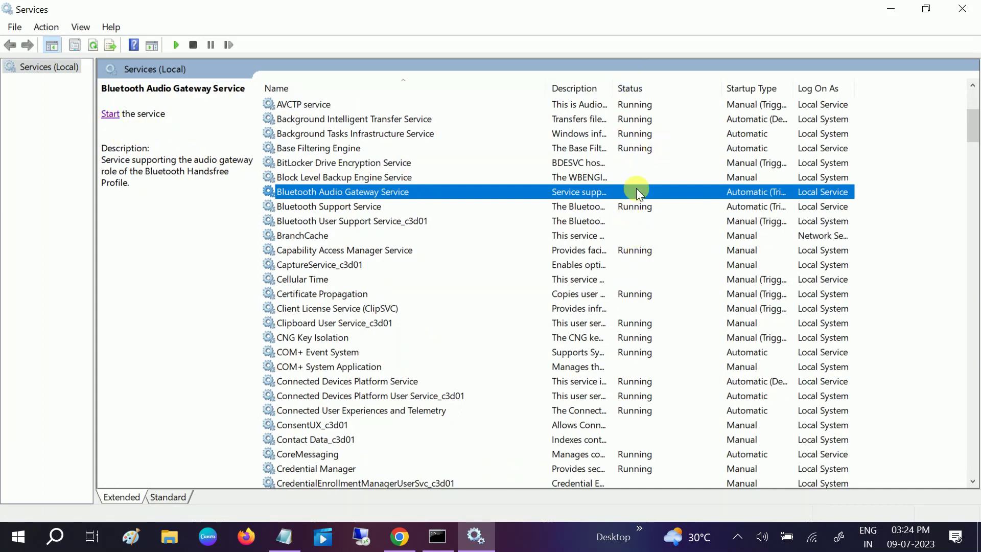
pyautogui.rightClick(446, 192)
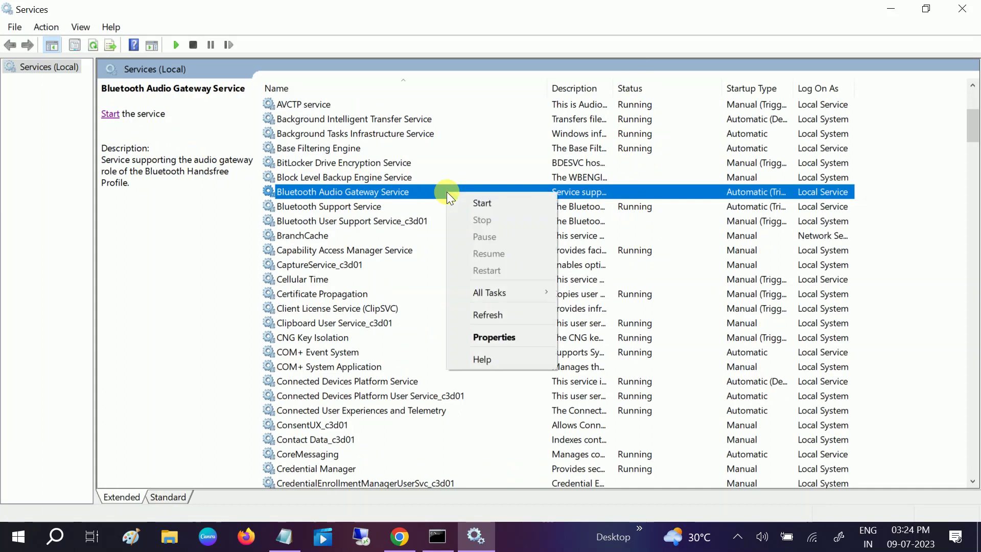
pyautogui.click(495, 336)
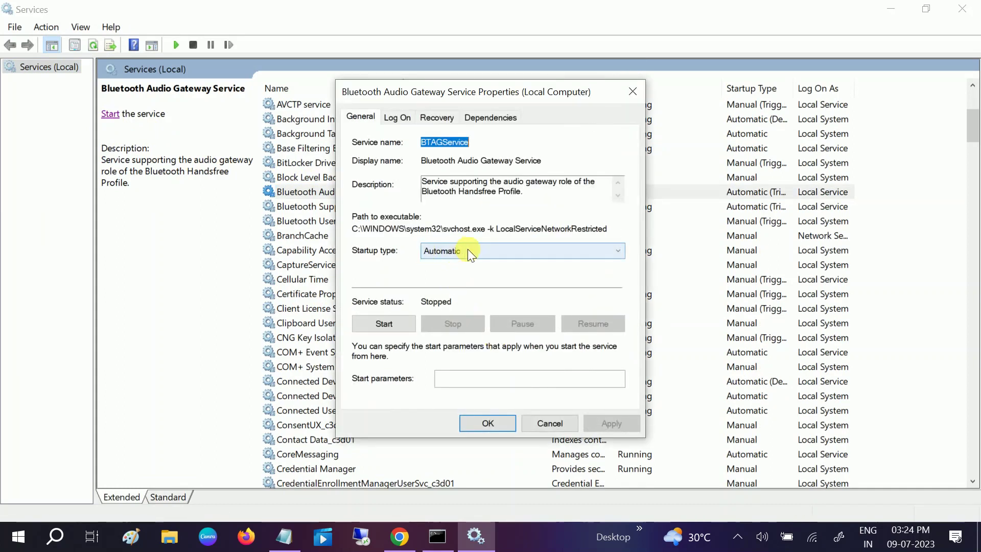
pyautogui.click(468, 249)
pyautogui.click(450, 274)
pyautogui.click(384, 324)
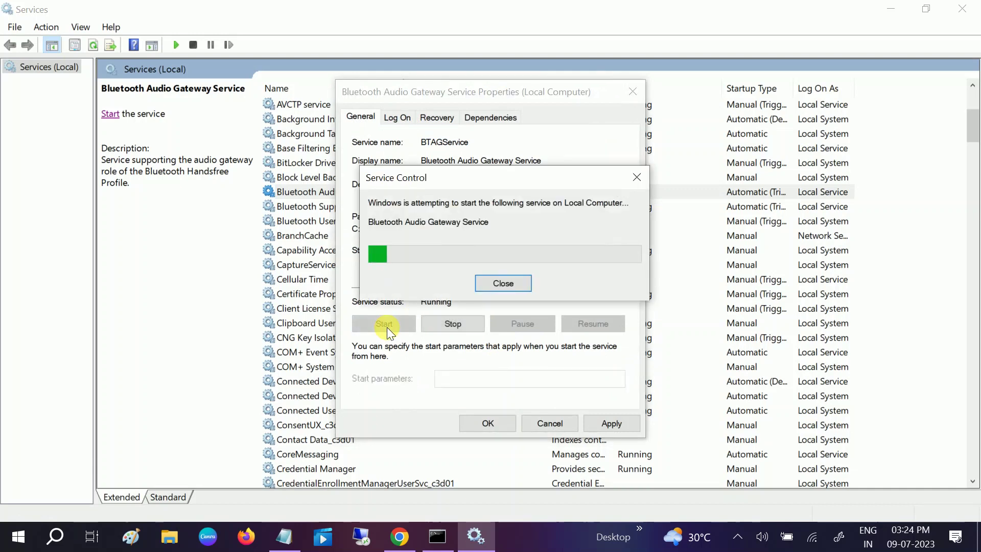
pyautogui.click(611, 423)
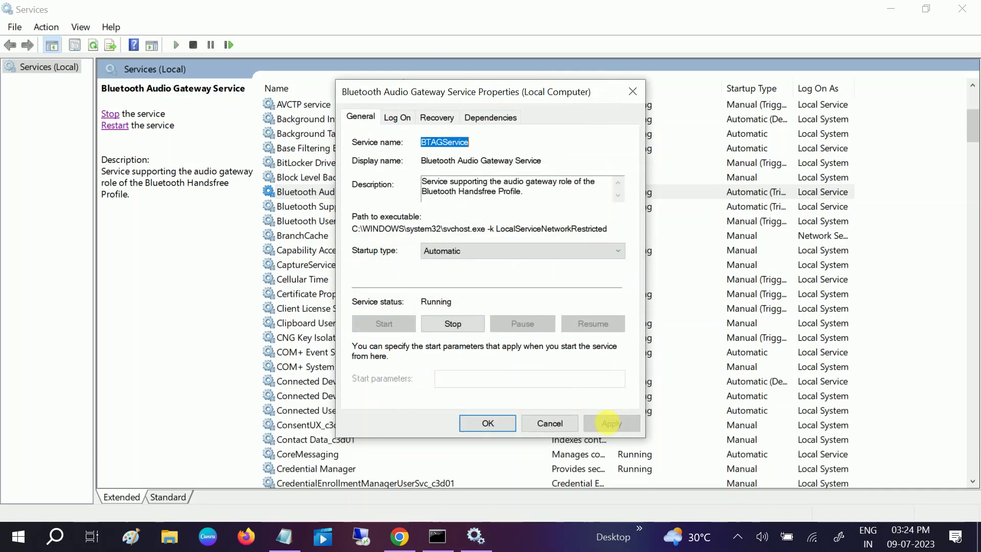
pyautogui.click(484, 418)
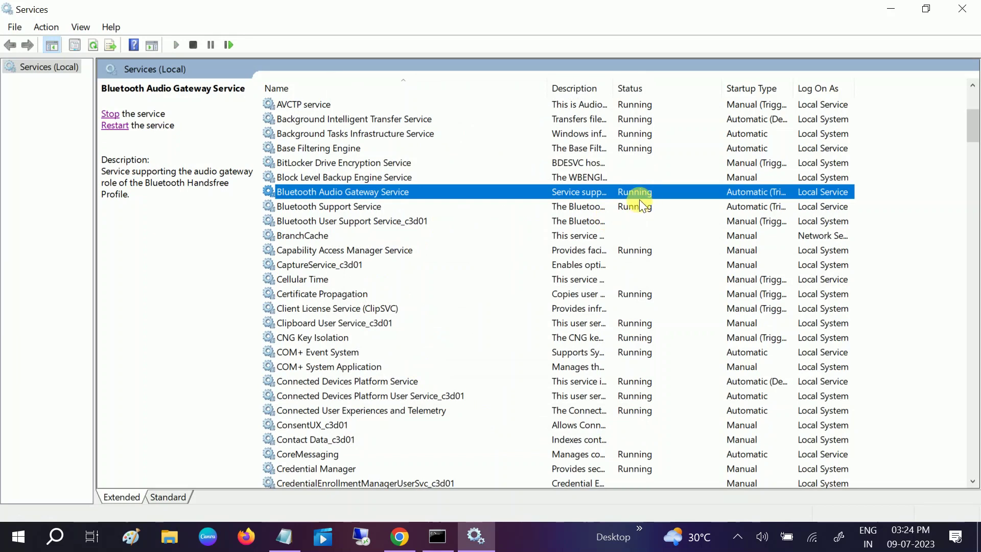
# Step: Set the startup type of the Bluetooth Support Service to Automatic and apply its properties
pyautogui.click(354, 208)
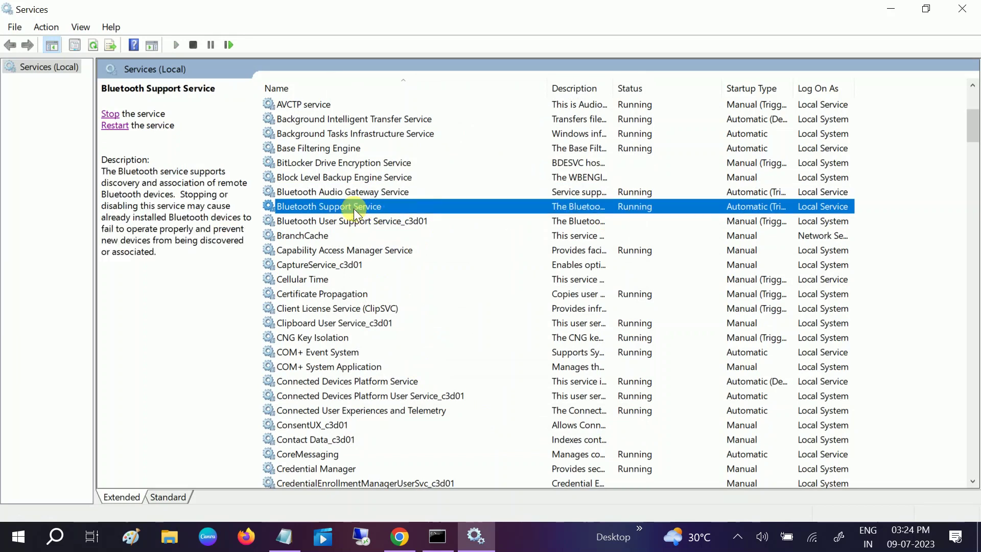
pyautogui.rightClick(354, 209)
pyautogui.click(409, 353)
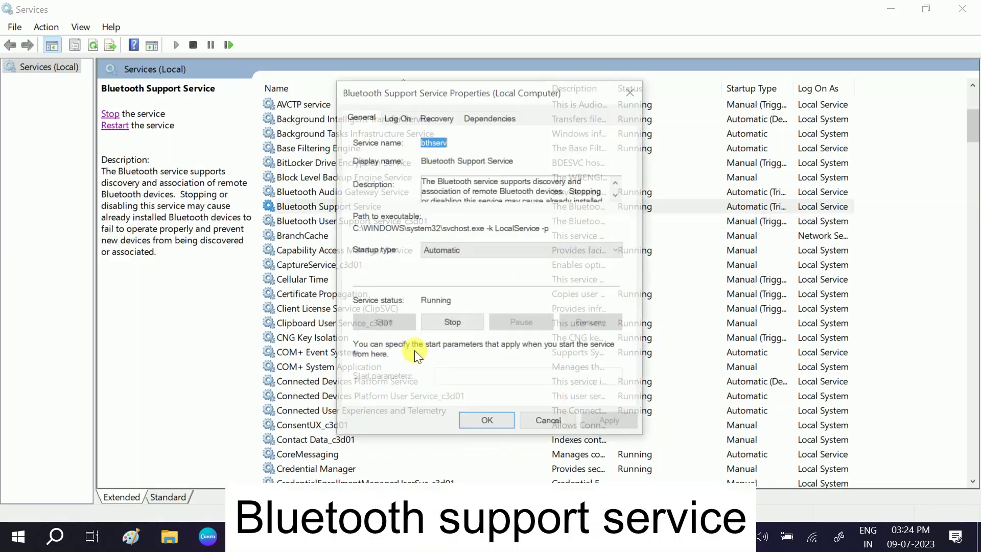
pyautogui.click(486, 250)
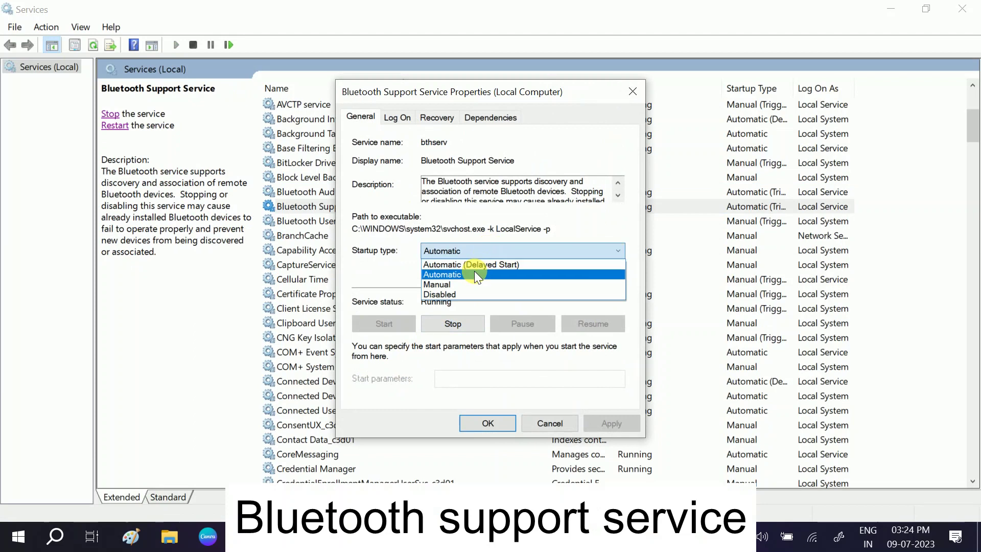
pyautogui.click(474, 271)
pyautogui.click(615, 425)
pyautogui.click(495, 420)
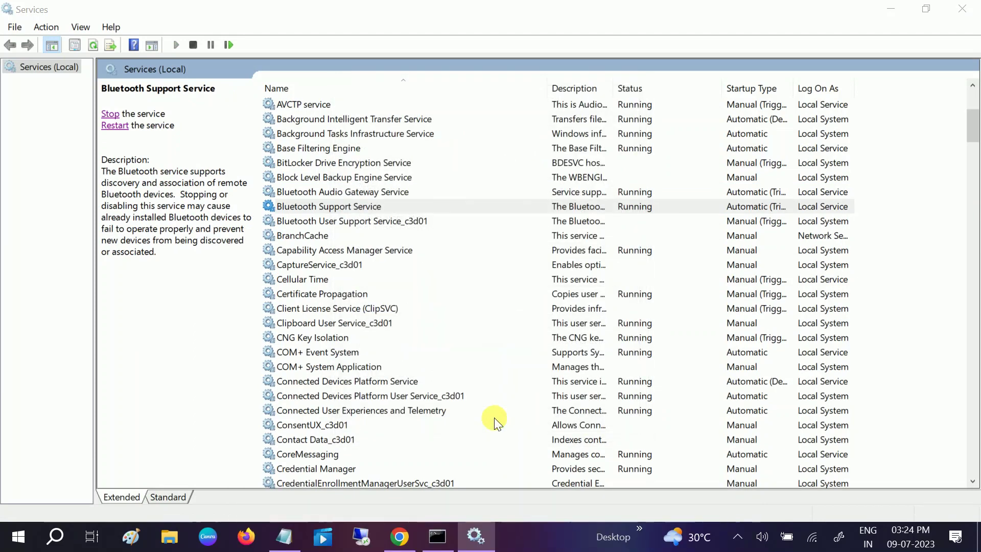
# Step: Start the Bluetooth User Support Service, check the status of all three Bluetooth services and close Services
pyautogui.click(388, 222)
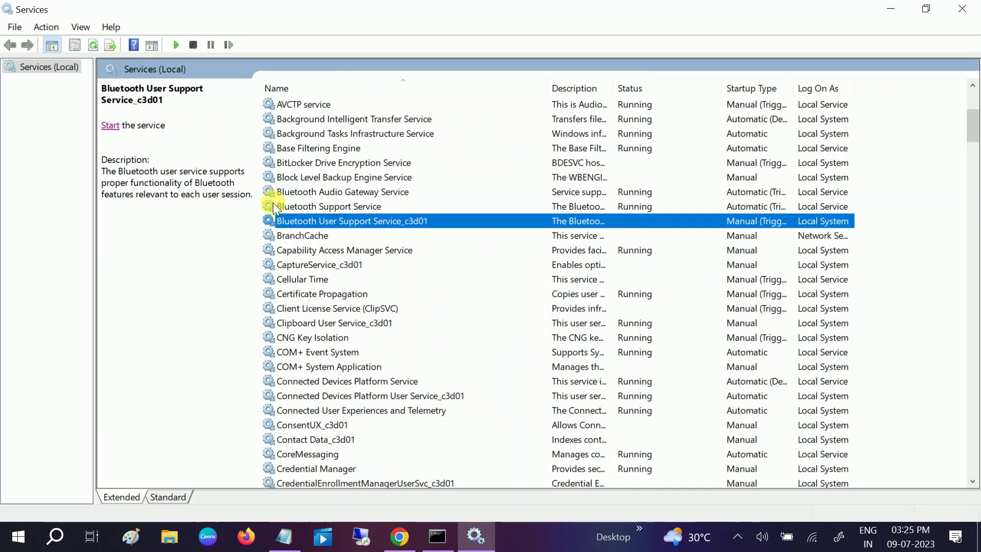
pyautogui.click(110, 125)
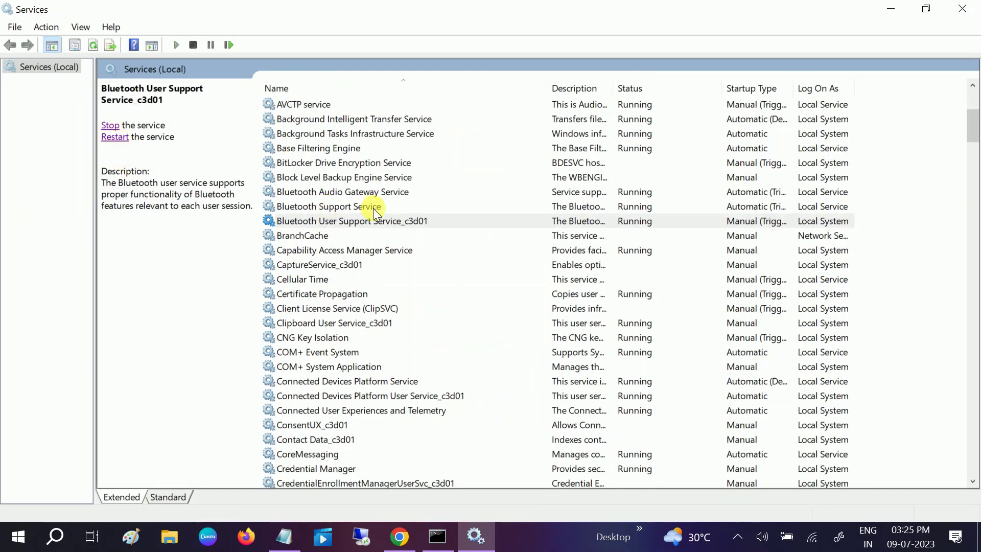
pyautogui.click(636, 193)
pyautogui.click(633, 207)
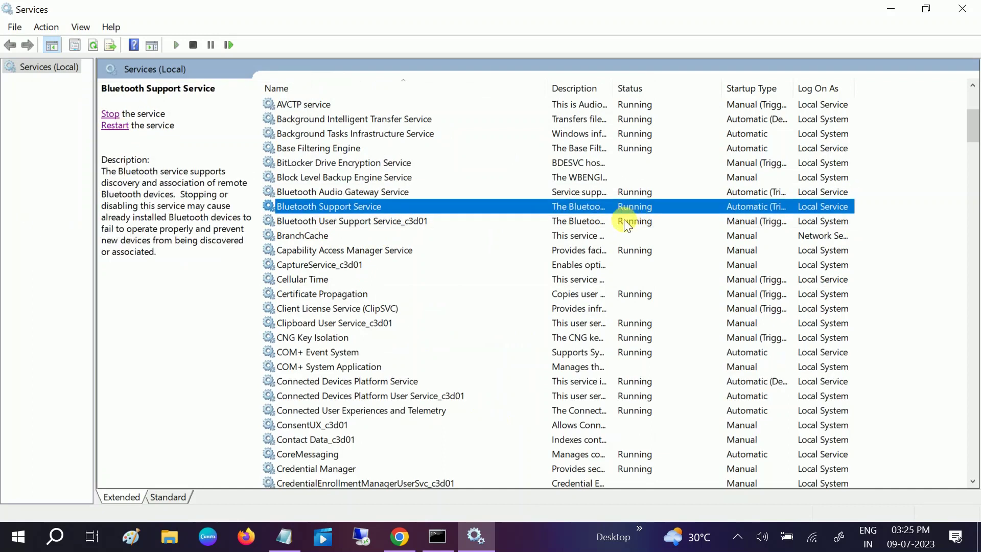
pyautogui.click(626, 223)
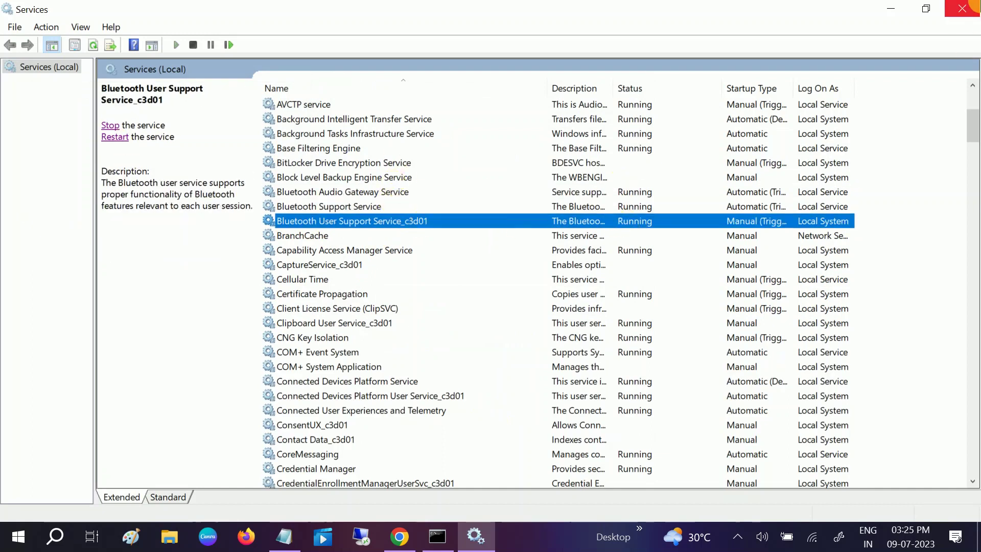
pyautogui.click(962, 9)
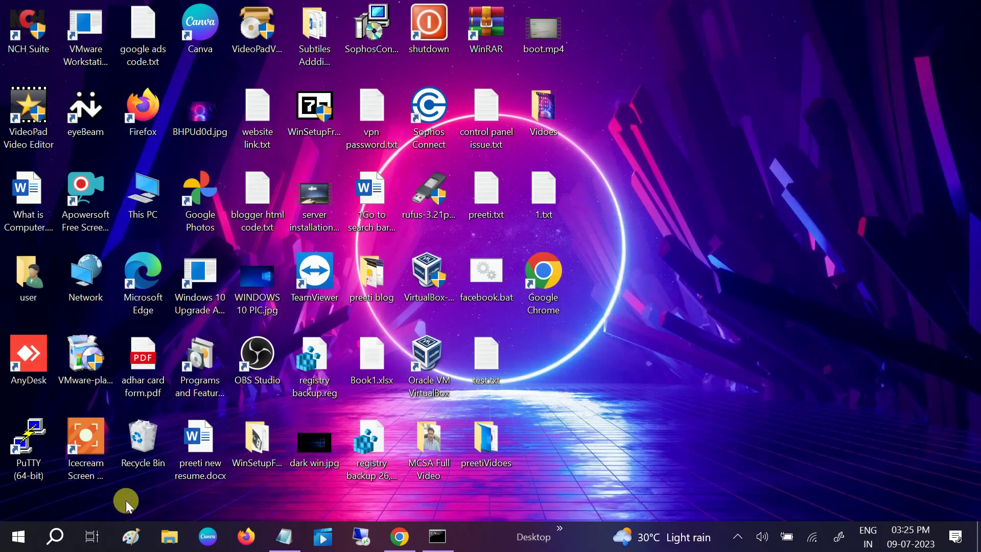
# Step: Search the system for "blue", check the Bluetooth and other devices settings, close Settings and refresh the desktop
pyautogui.click(60, 538)
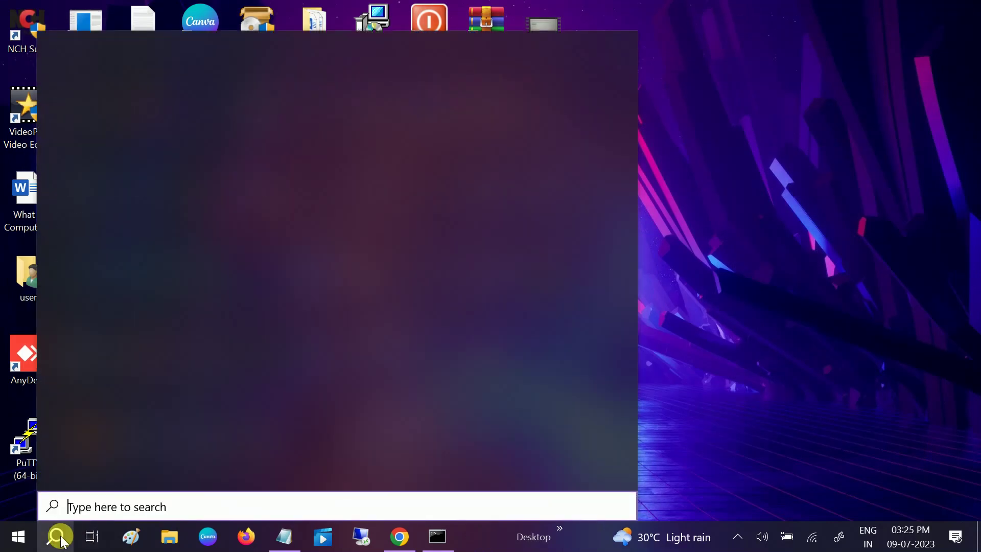
pyautogui.write('blue')
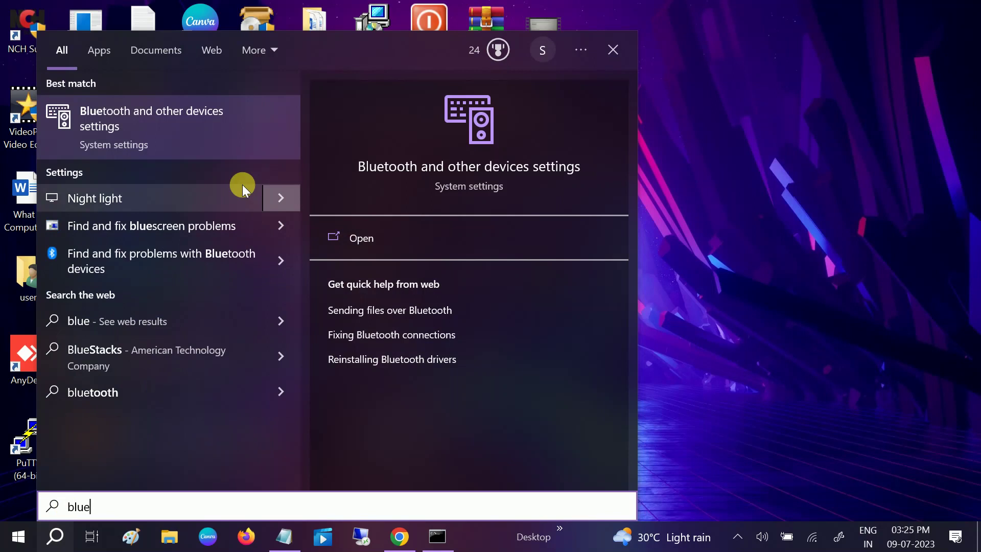
pyautogui.click(204, 138)
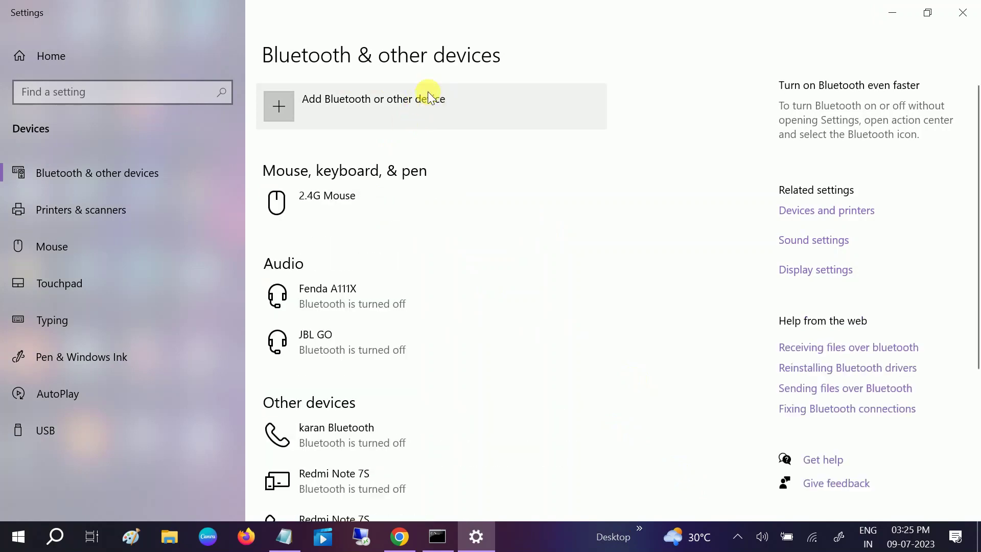
pyautogui.click(962, 13)
pyautogui.rightClick(734, 97)
pyautogui.click(760, 141)
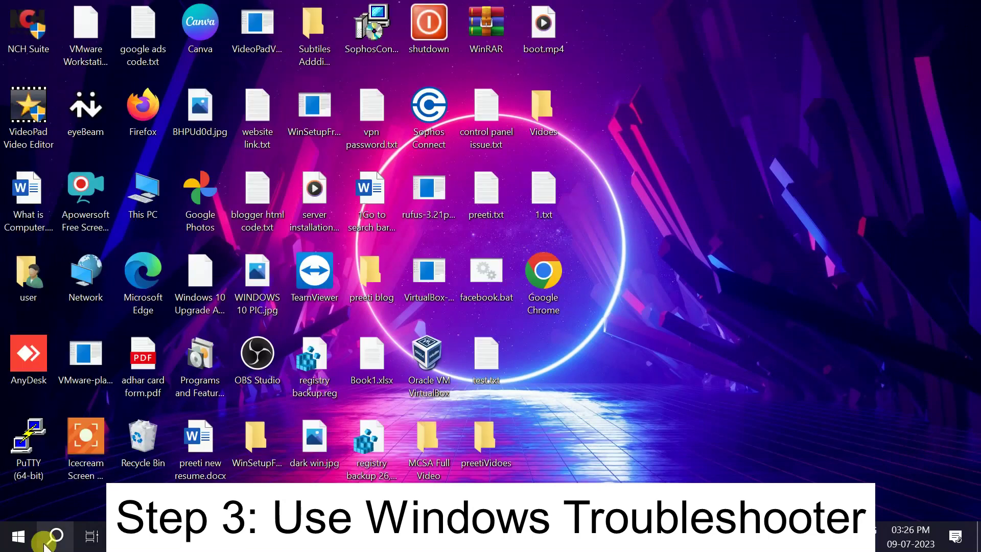
# Step: Search the system for "cont", open Control Panel and display its items as Large icons
pyautogui.click(56, 537)
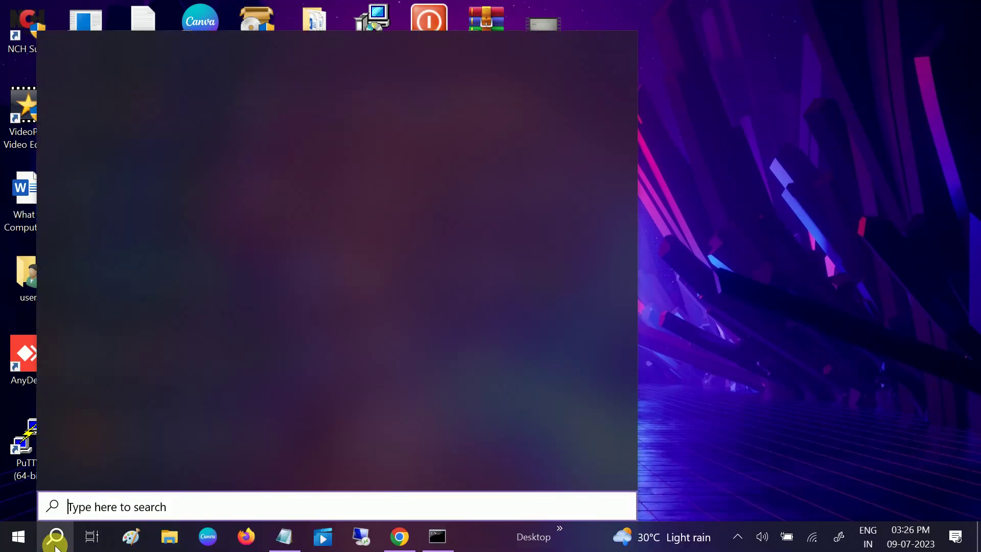
pyautogui.write('cont')
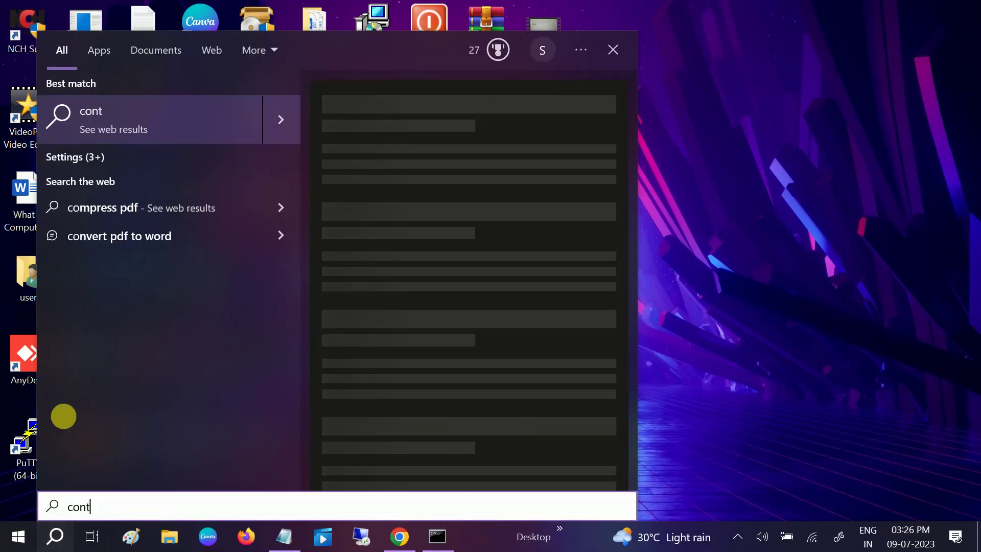
pyautogui.click(183, 126)
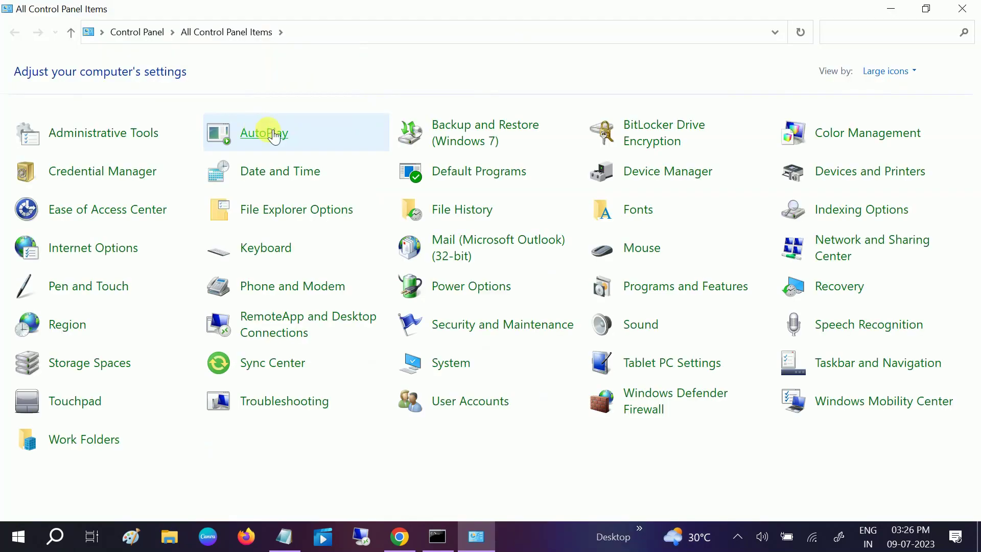
pyautogui.click(885, 72)
pyautogui.click(883, 90)
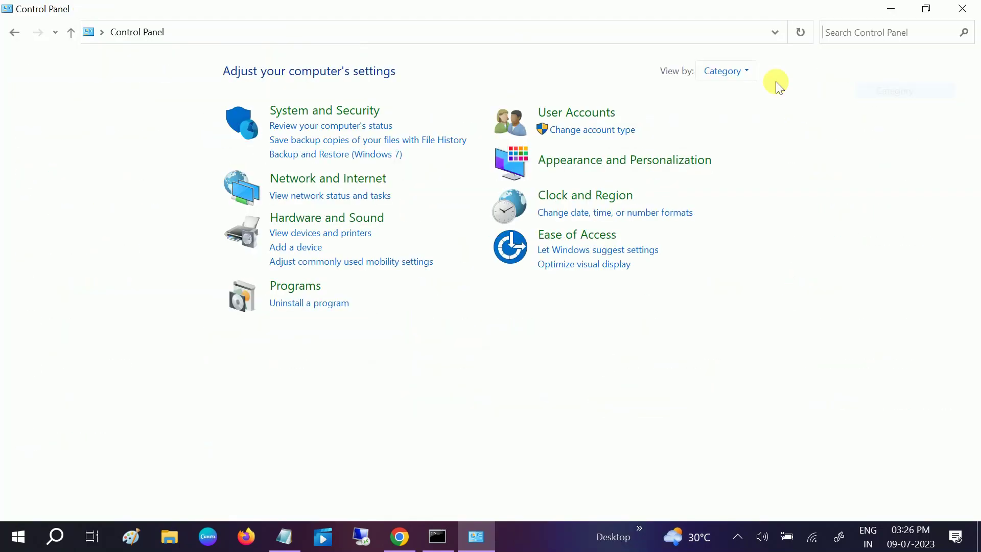
pyautogui.click(722, 74)
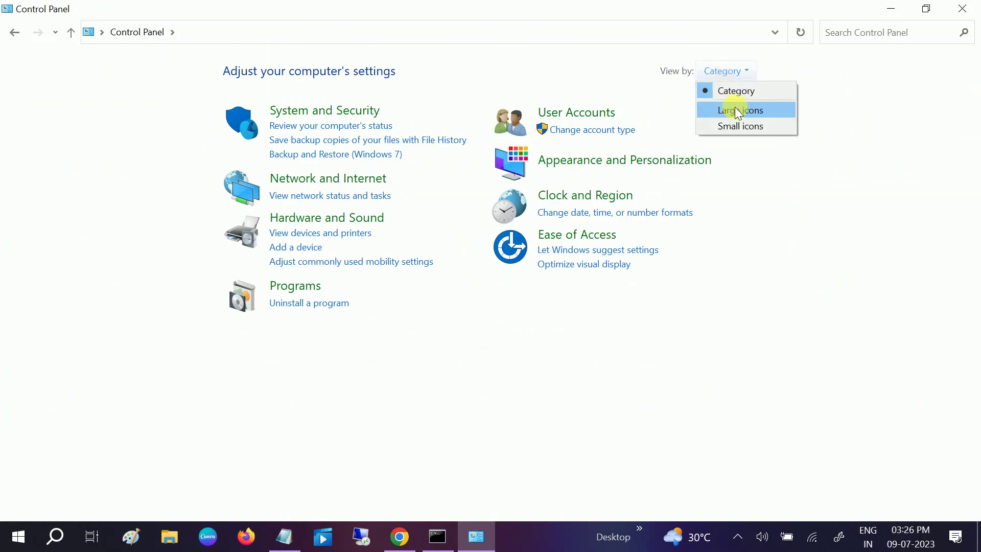
pyautogui.click(736, 107)
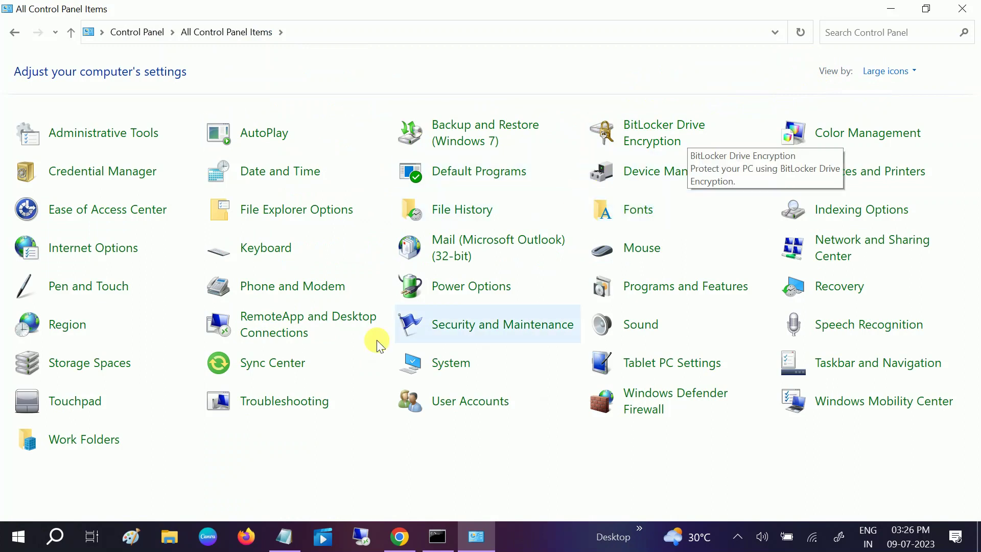
# Step: Run the Bluetooth troubleshooter from the Hardware and Sound troubleshooting category, apply the fix to turn on Intel(R) Wireless Bluetooth(R), and close both windows
pyautogui.click(284, 410)
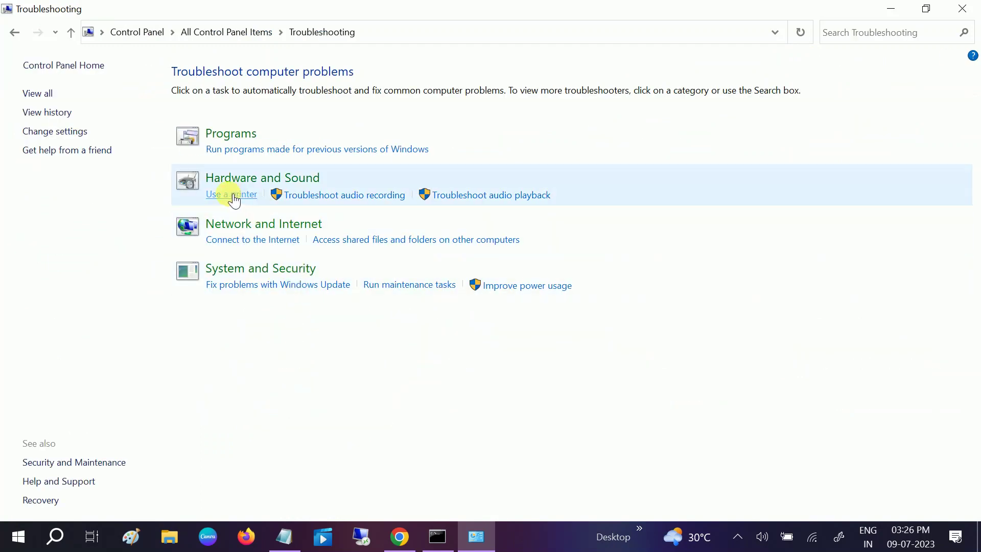
pyautogui.click(271, 180)
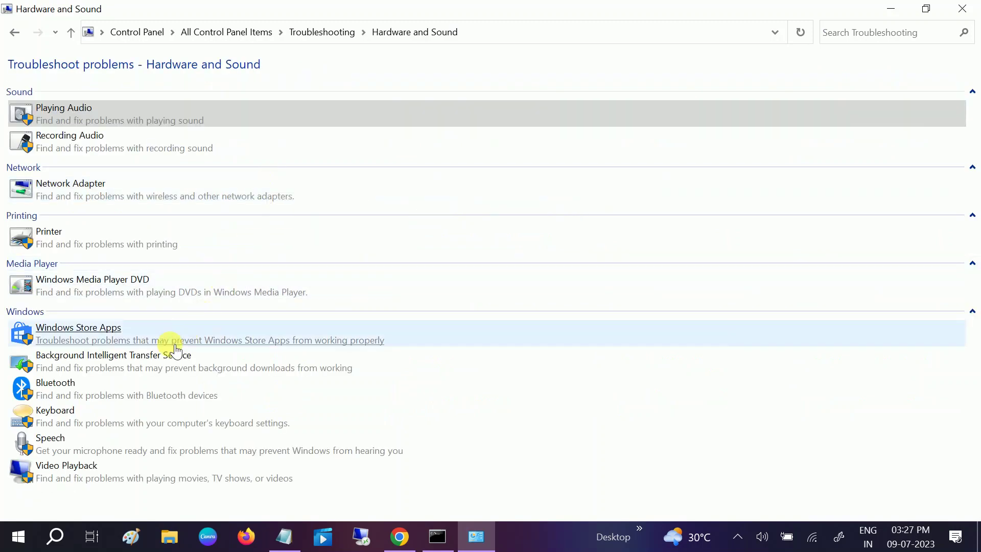
pyautogui.click(75, 393)
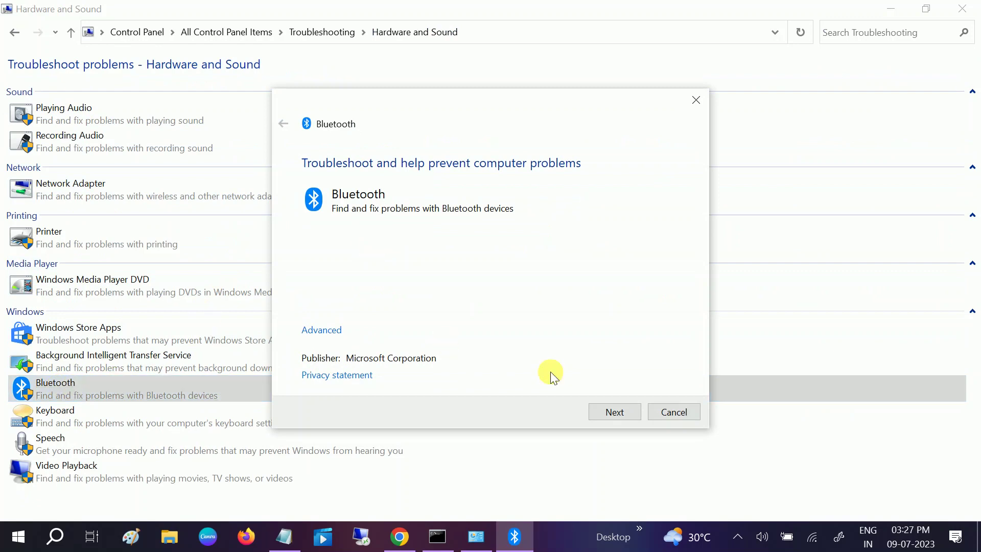
pyautogui.click(613, 412)
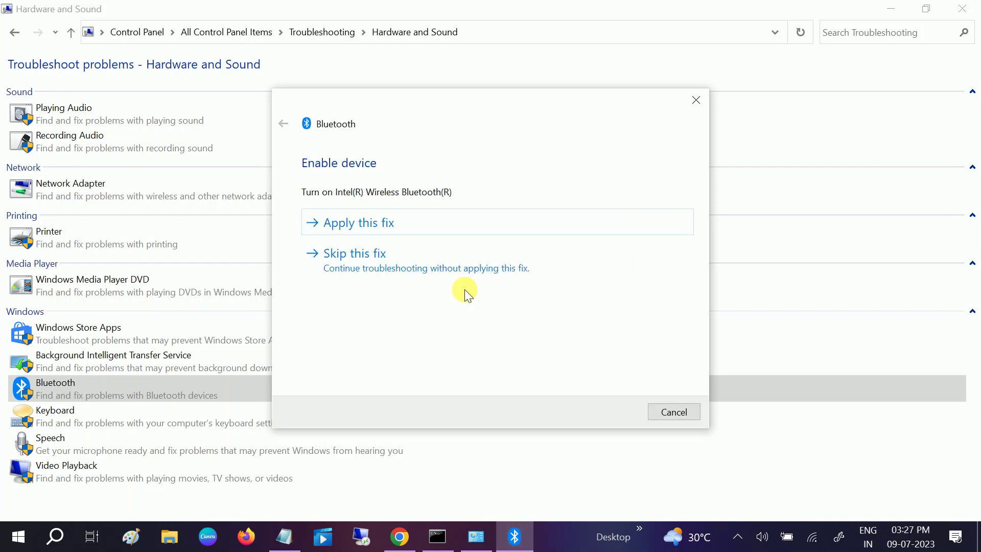
pyautogui.click(401, 227)
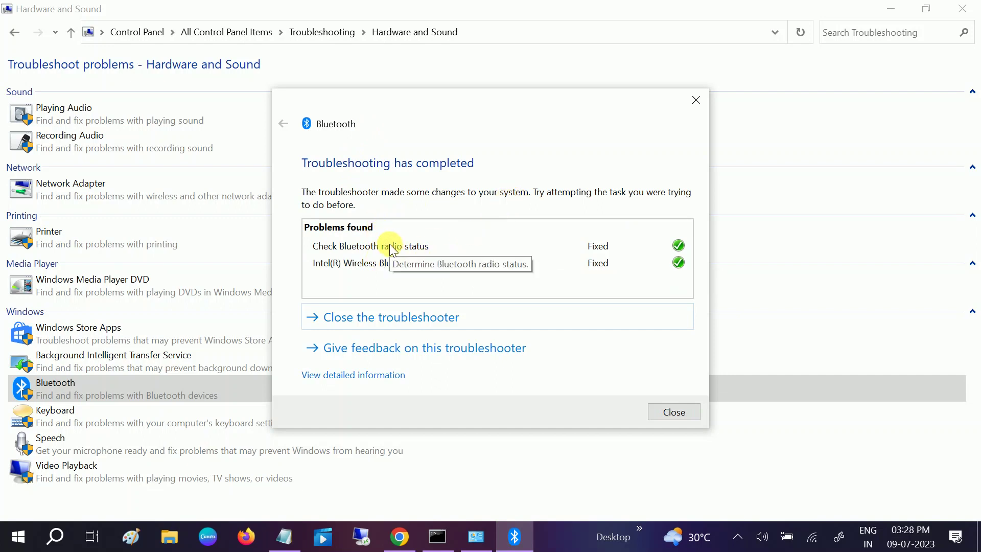
pyautogui.click(675, 412)
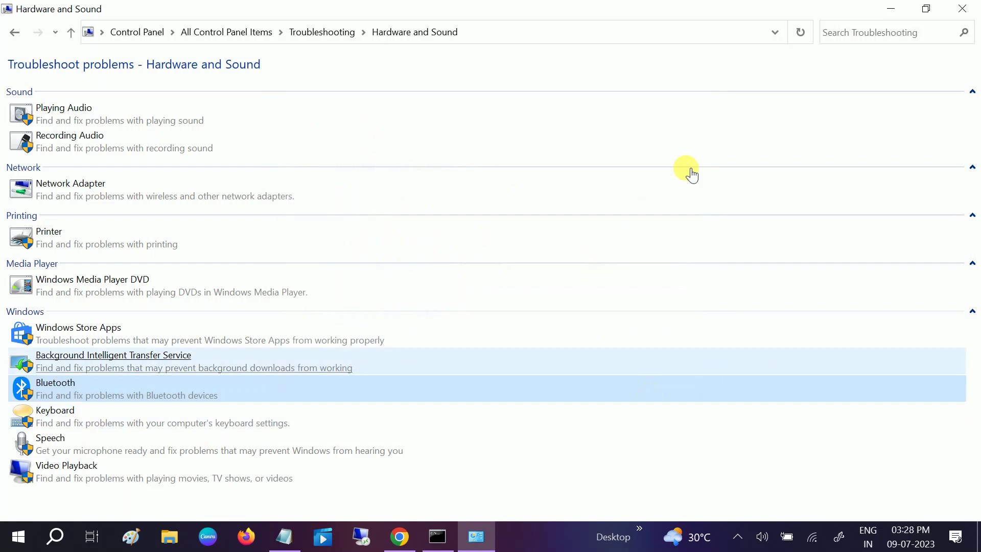
pyautogui.click(962, 9)
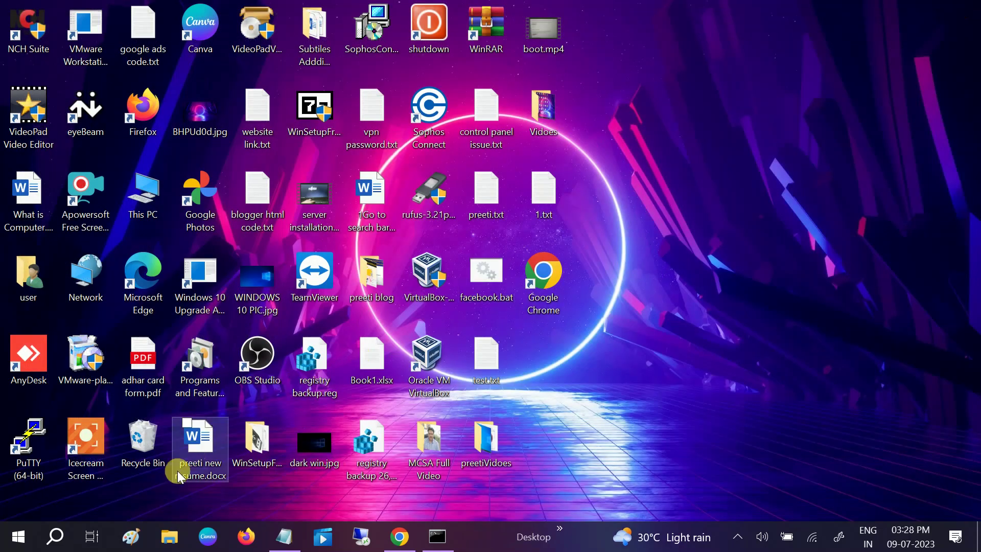
# Step: Search the system for "blu", open the Bluetooth and other devices settings, test switching Bluetooth off and on, and close Settings
pyautogui.click(56, 540)
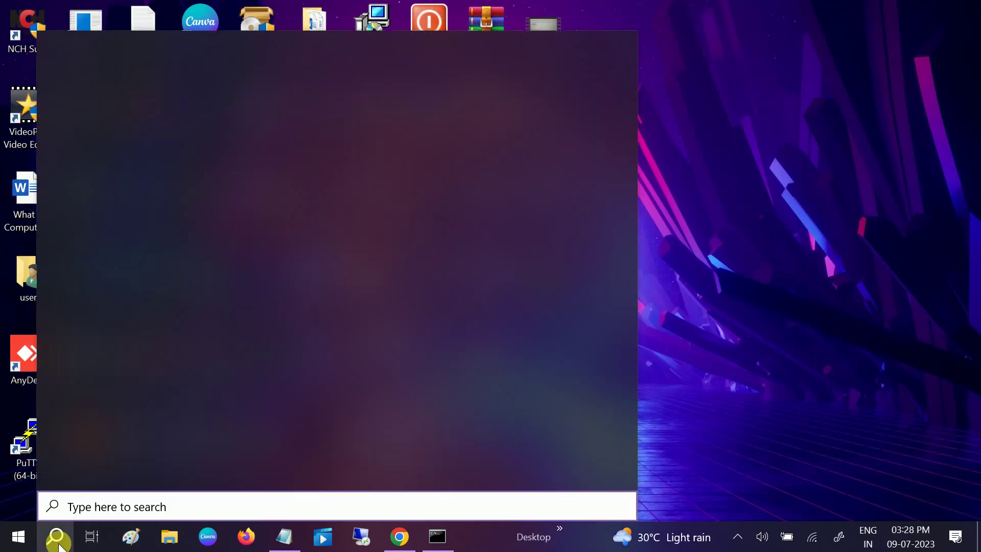
pyautogui.write('blu')
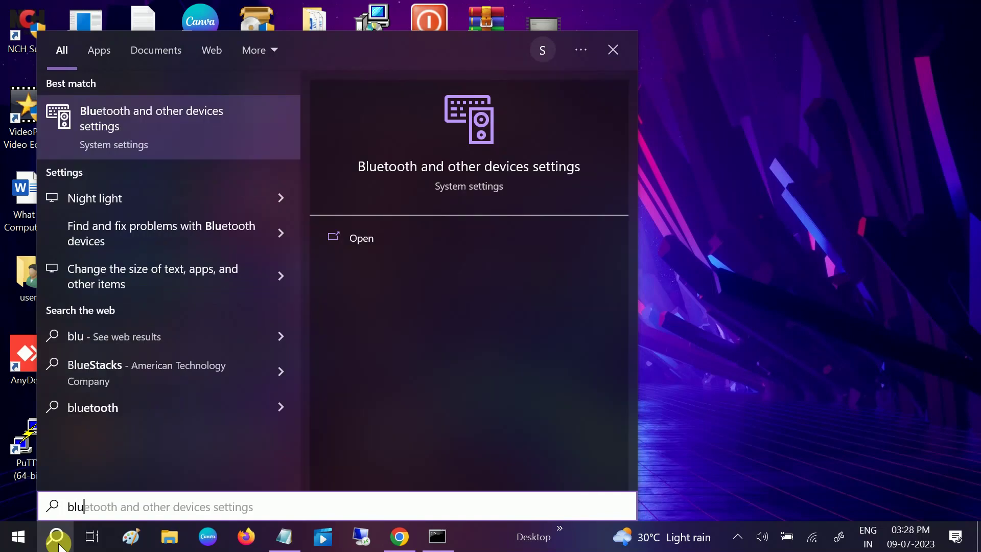
pyautogui.click(183, 136)
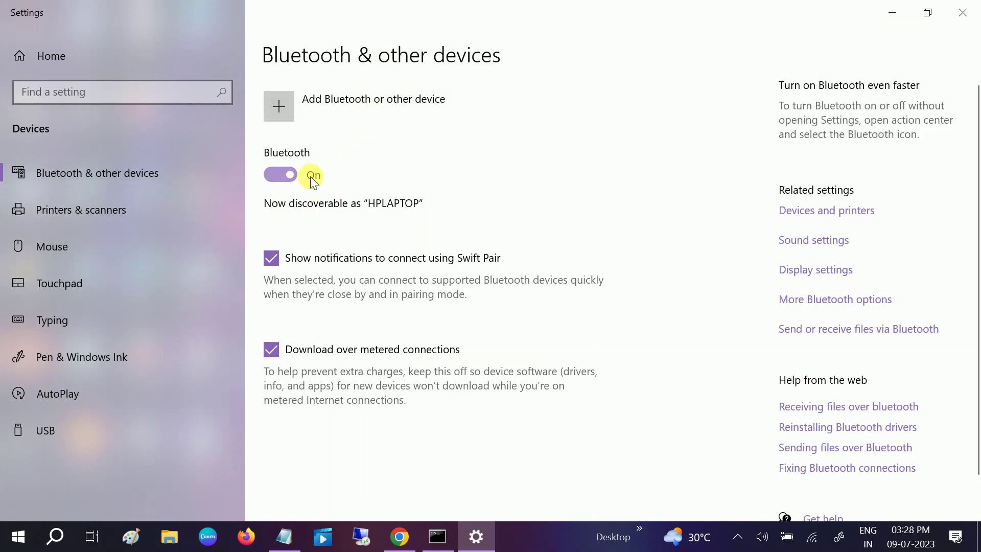
pyautogui.click(281, 177)
pyautogui.click(286, 175)
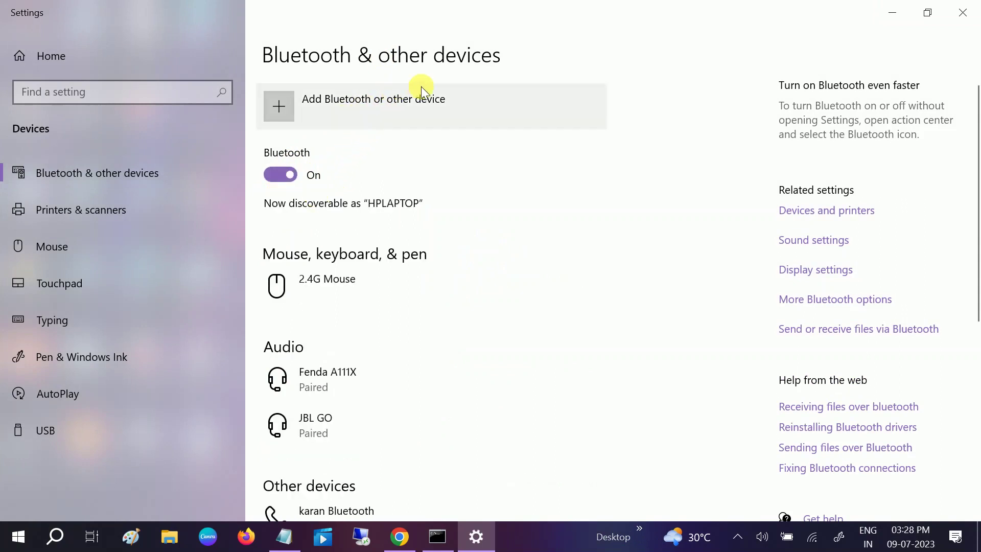
pyautogui.click(957, 15)
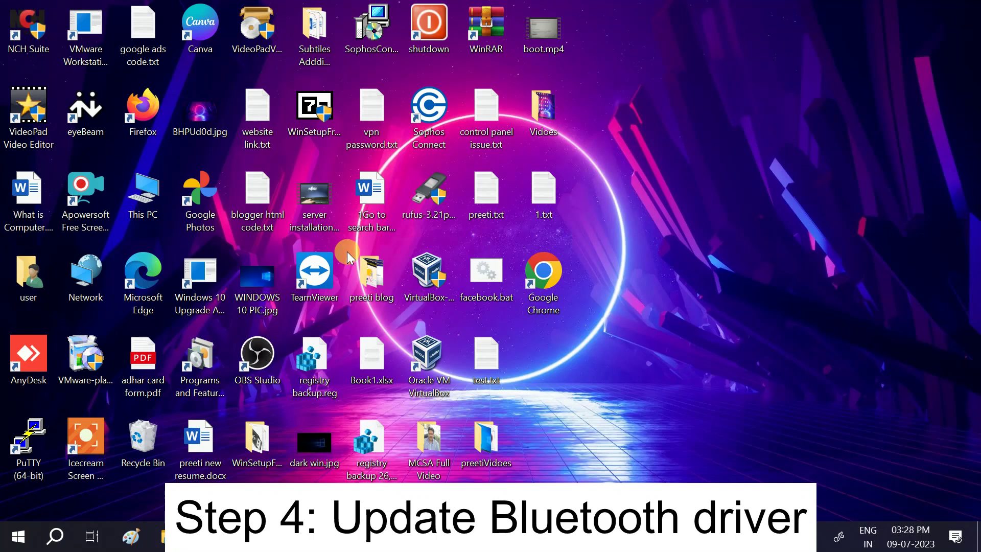
# Step: Search the system for "devi", open Device Manager and show hidden devices
pyautogui.click(51, 539)
pyautogui.write('devi')
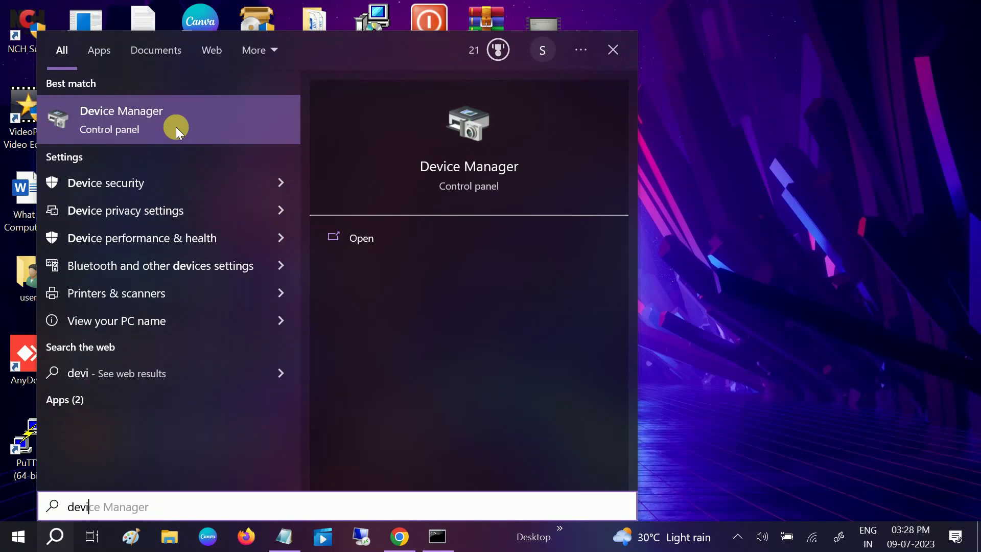
pyautogui.click(175, 126)
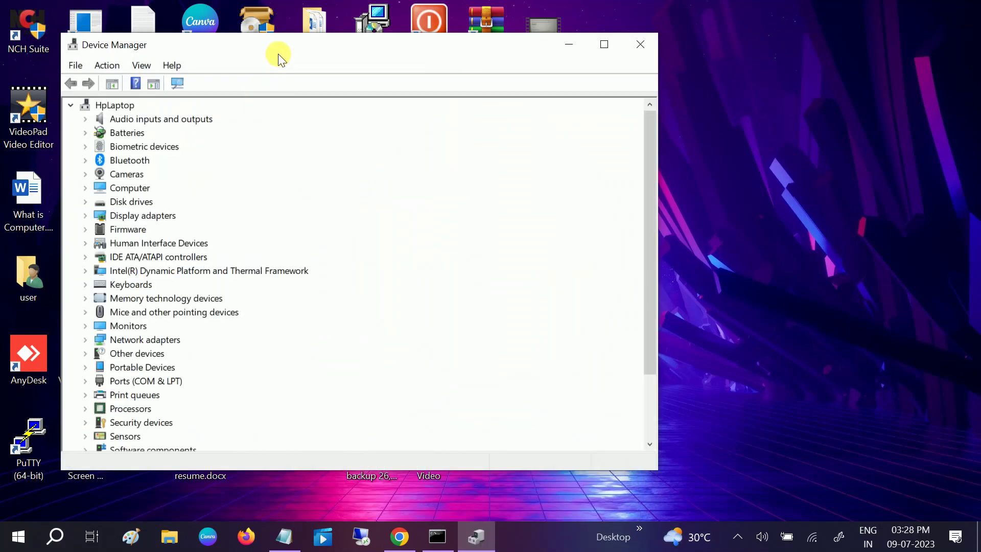
pyautogui.moveTo(278, 54); pyautogui.dragTo(520, 50)
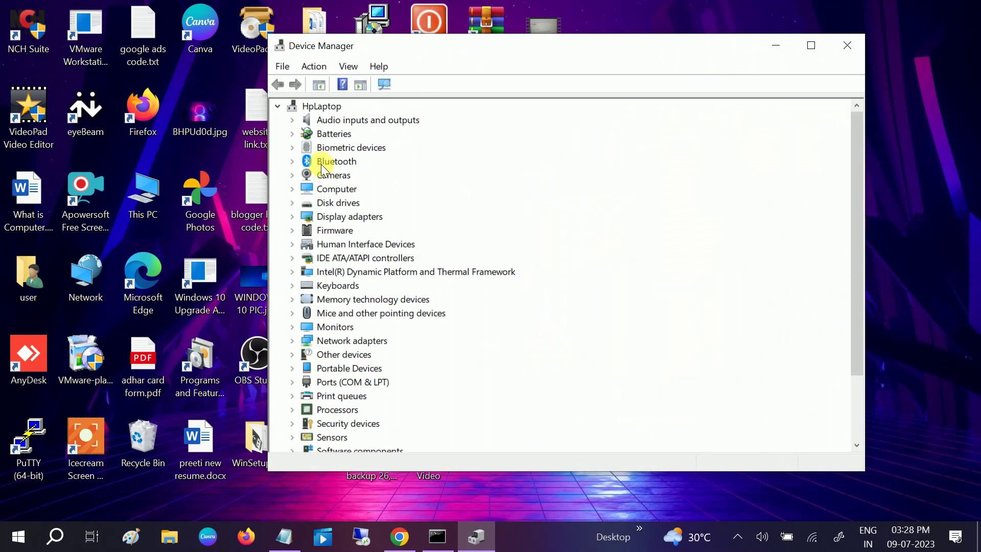
pyautogui.click(348, 68)
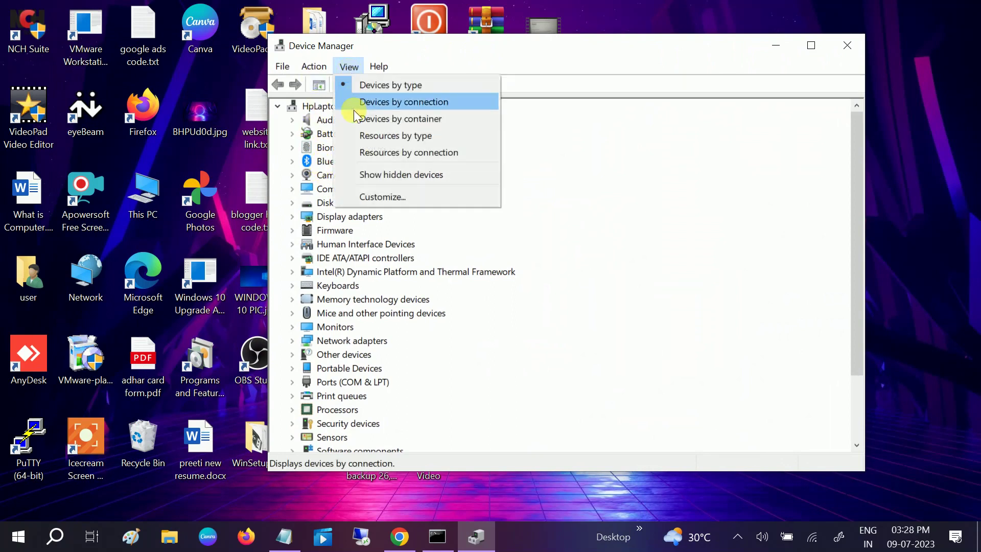
pyautogui.click(400, 175)
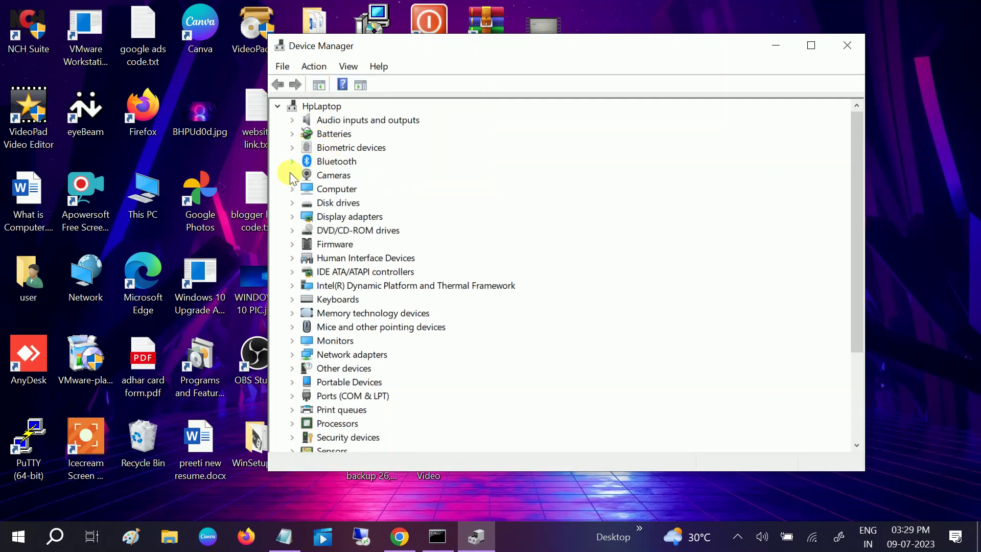
# Step: Search automatically for an Intel(R) Wireless Bluetooth(R) driver update under the Bluetooth devices, and continue the search on Windows Update
pyautogui.click(292, 162)
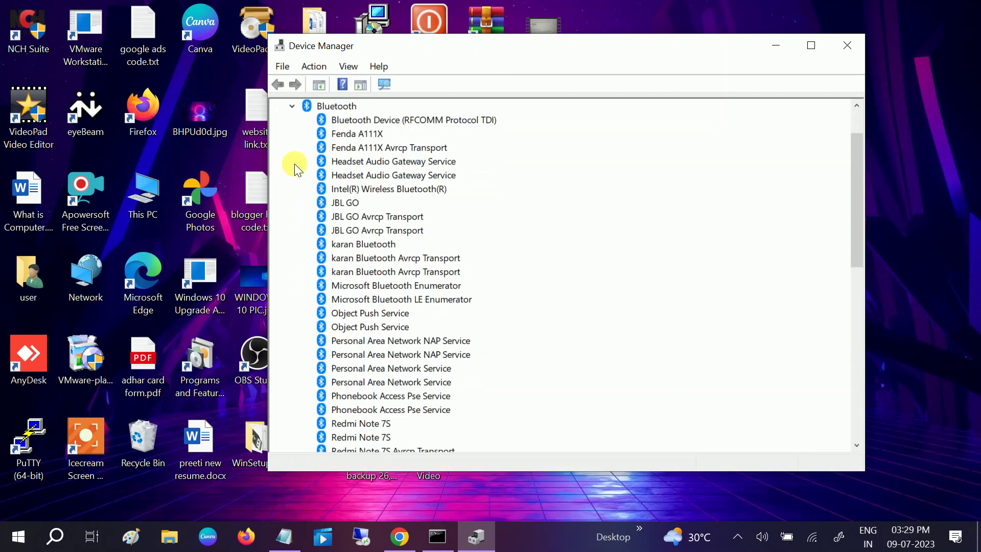
pyautogui.scroll(-5, 381, 378)
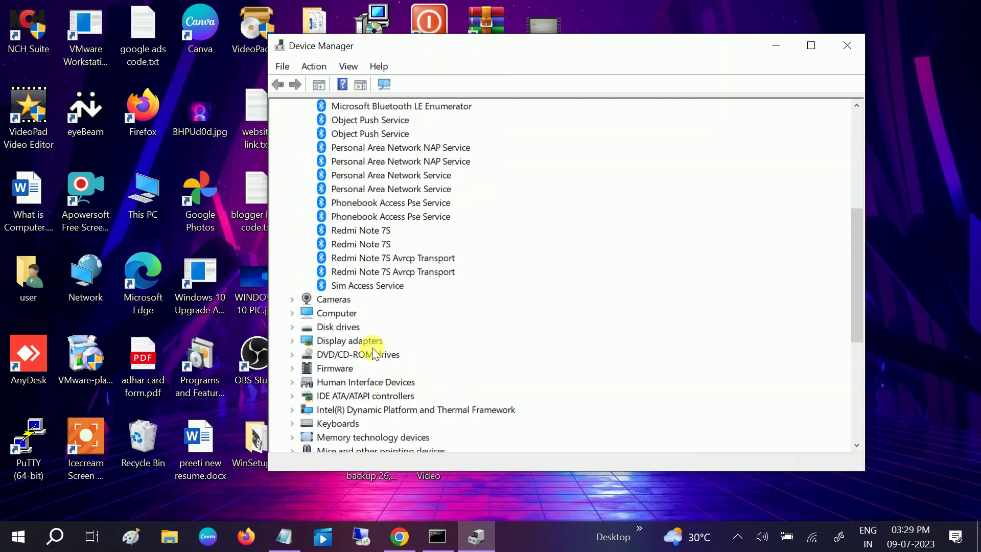
pyautogui.scroll(6, 368, 312)
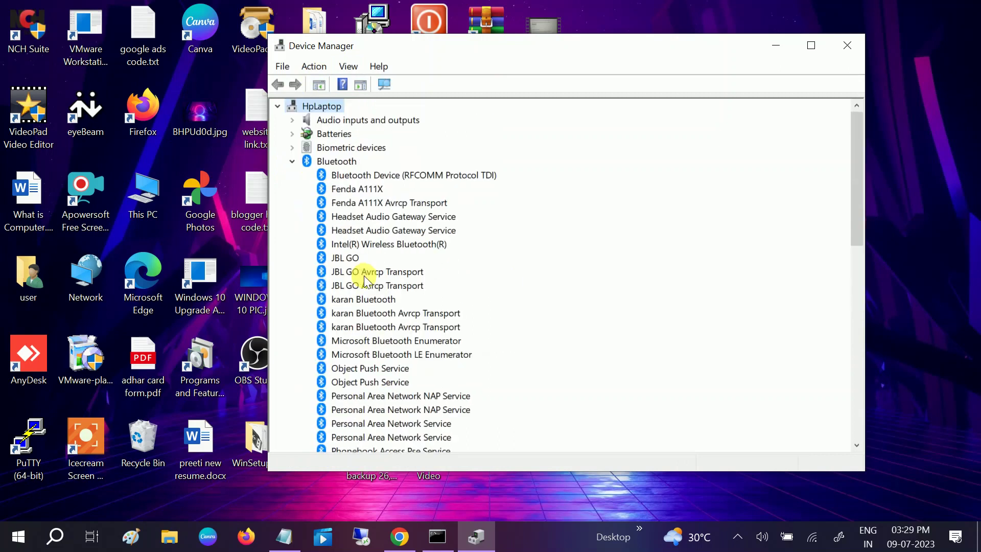
pyautogui.click(370, 244)
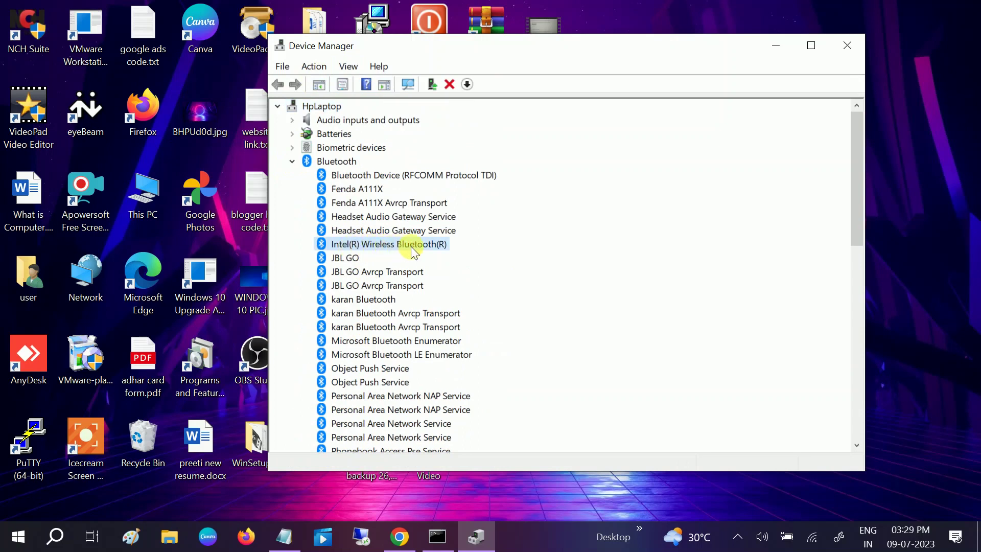
pyautogui.rightClick(404, 248)
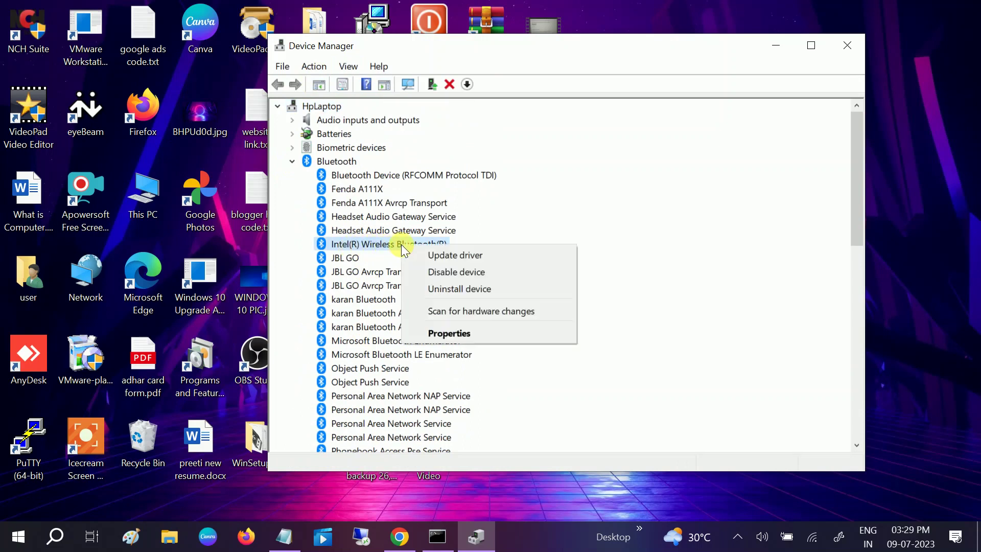
pyautogui.click(444, 254)
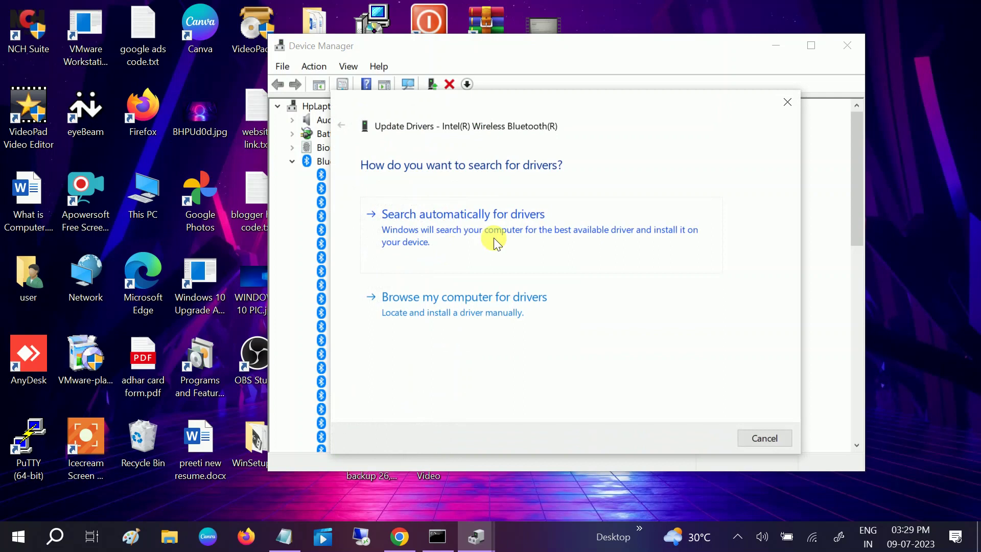
pyautogui.click(495, 243)
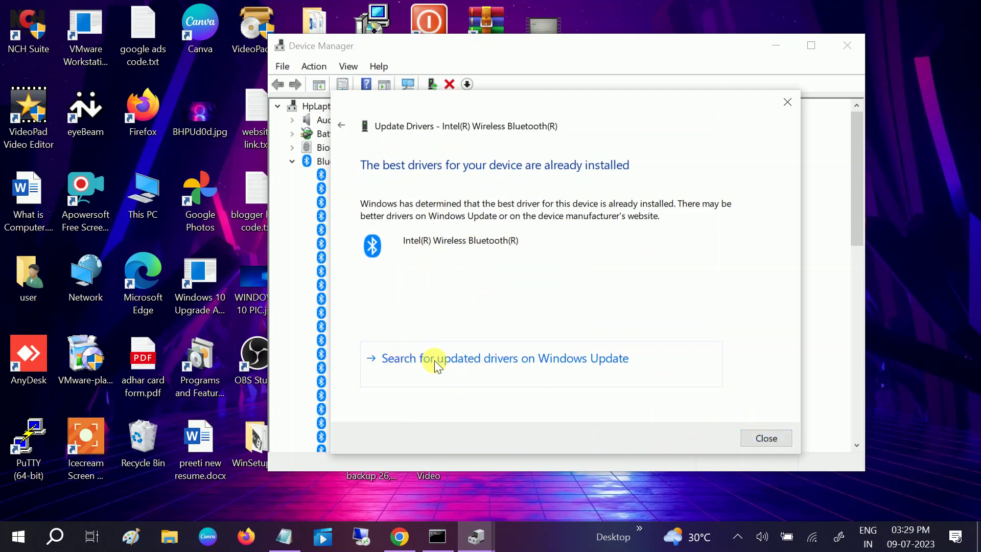
pyautogui.click(517, 364)
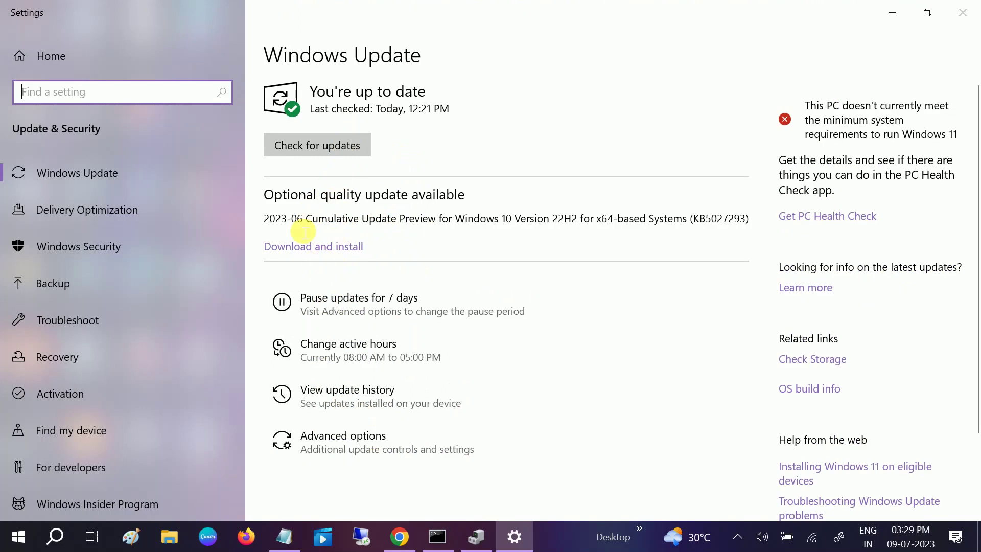
# Step: Close the Windows Update settings, search the system for "regi" and run Registry Editor as administrator
pyautogui.click(970, 13)
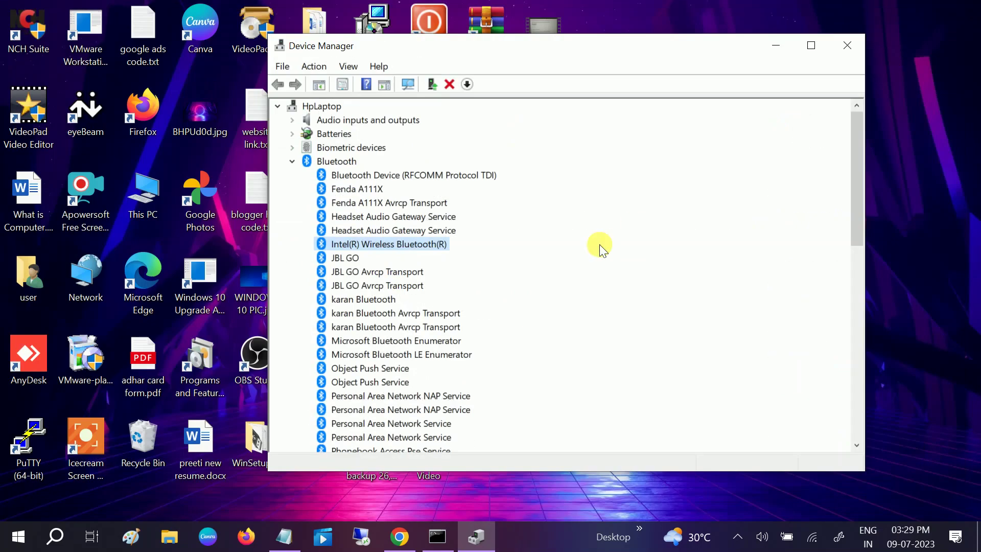
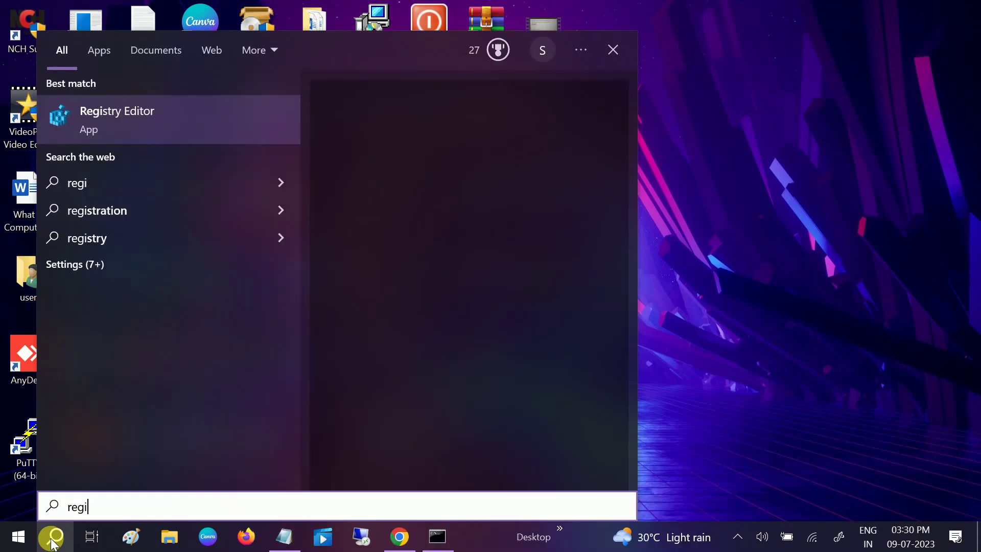
pyautogui.click(420, 265)
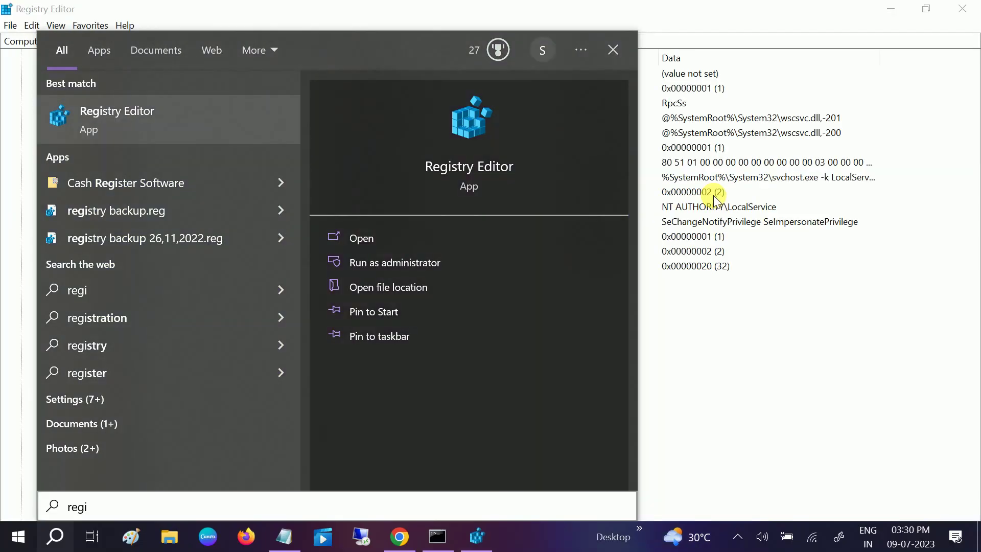
pyautogui.click(715, 197)
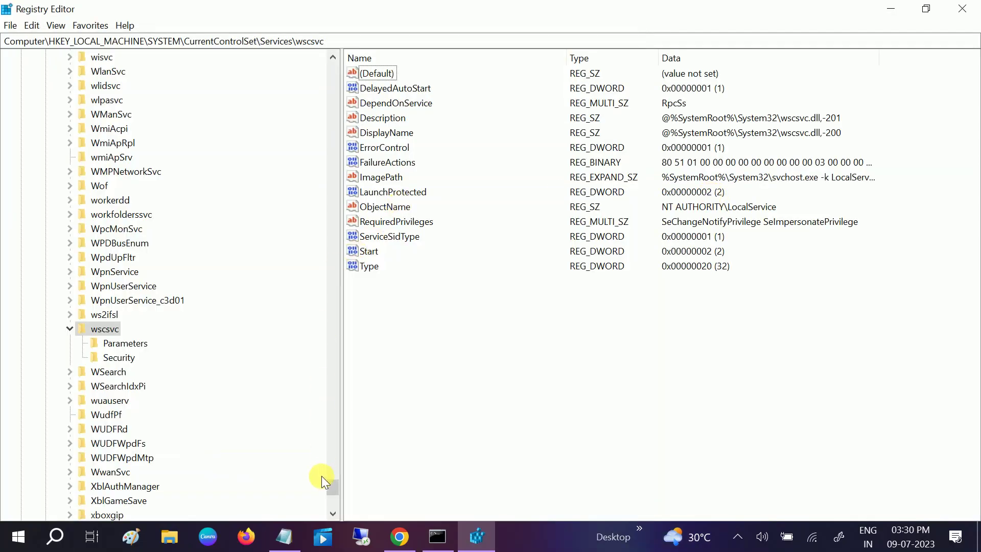
# Step: Collapse the expanded Services, CurrentControlSet, SYSTEM and HKEY_LOCAL_MACHINE branches of the registry tree
pyautogui.moveTo(327, 484); pyautogui.dragTo(247, 77)
pyautogui.click(58, 314)
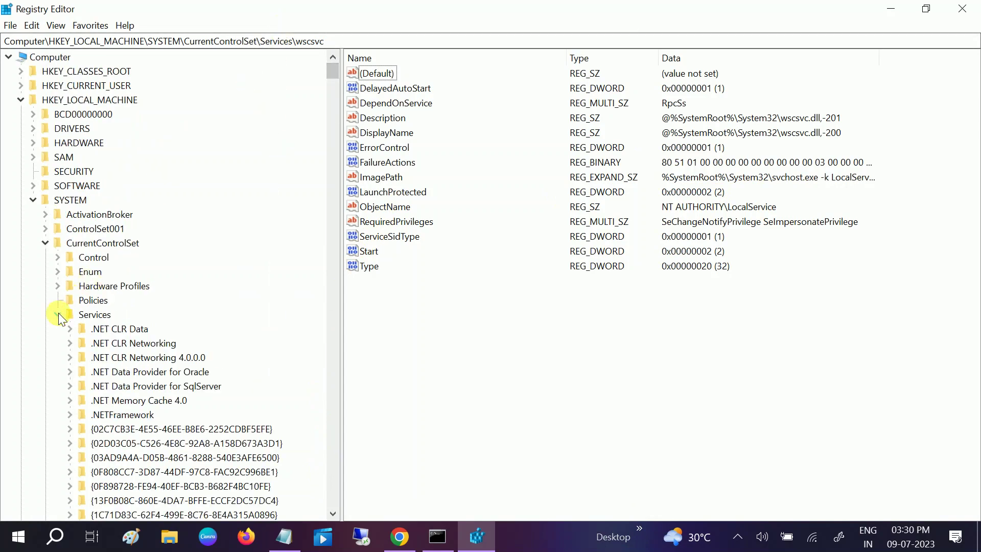
pyautogui.click(45, 243)
pyautogui.click(32, 200)
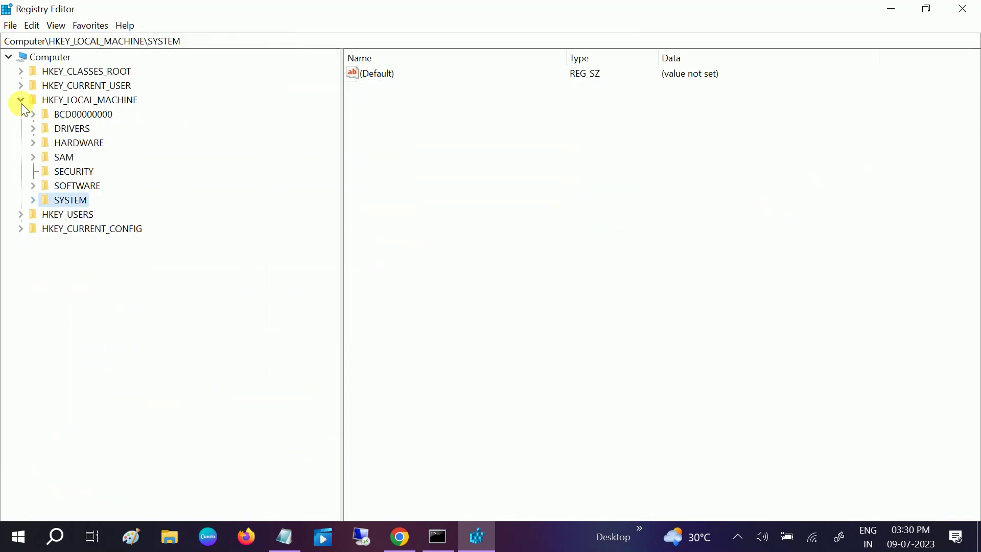
pyautogui.click(21, 100)
# Step: Switch to the Notepad note, highlight the registry path HKEY_LOCAL_MACHINE\SOFTWARE\Microsoft\Windows NT\CurrentVersion for reference, and minimise the note
pyautogui.hotkey('alt', 'Tab')
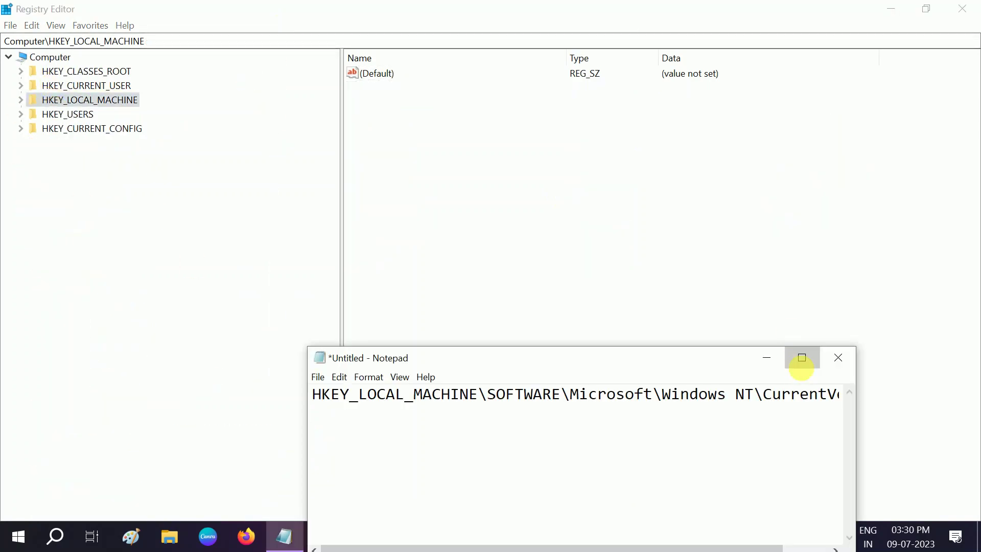
pyautogui.click(802, 357)
pyautogui.moveTo(587, 44); pyautogui.dragTo(7, 46)
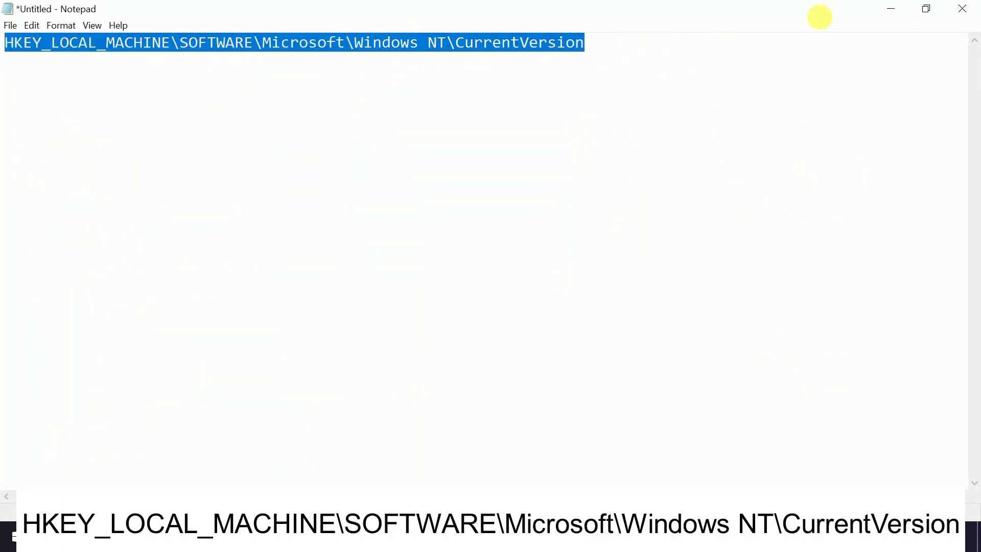
pyautogui.click(892, 10)
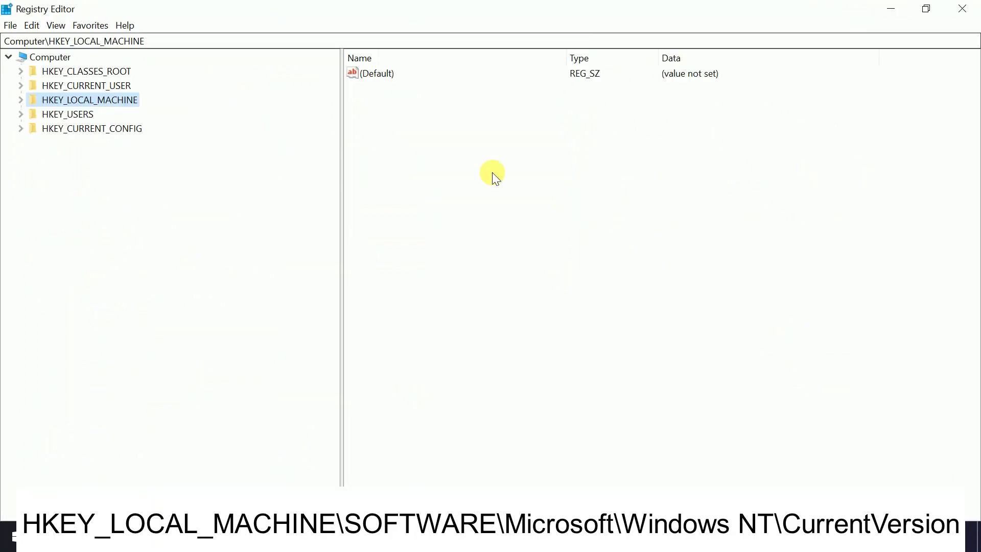
# Step: Navigate the registry tree to HKEY_LOCAL_MACHINE\SOFTWARE\Microsoft\Windows NT\CurrentVersion
pyautogui.doubleClick(61, 100)
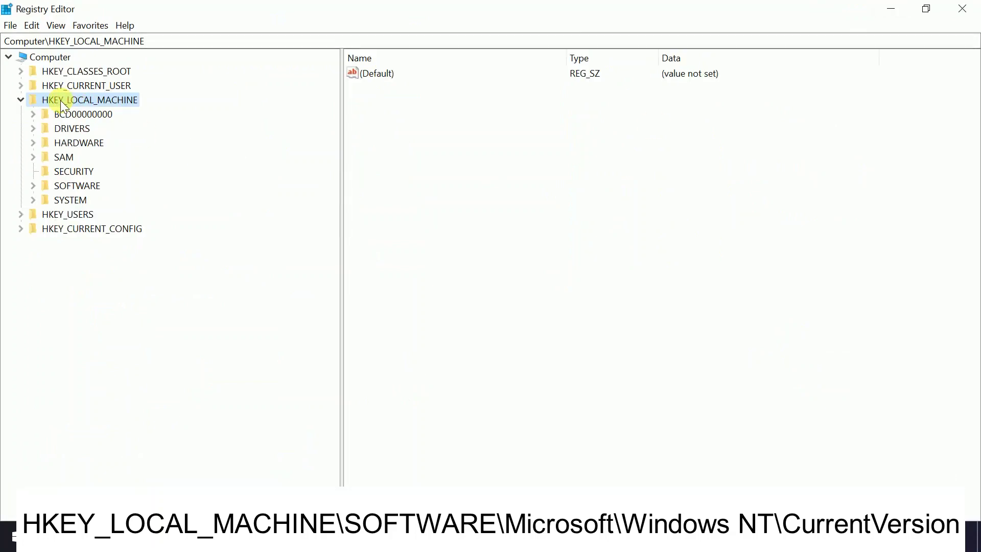
pyautogui.doubleClick(74, 187)
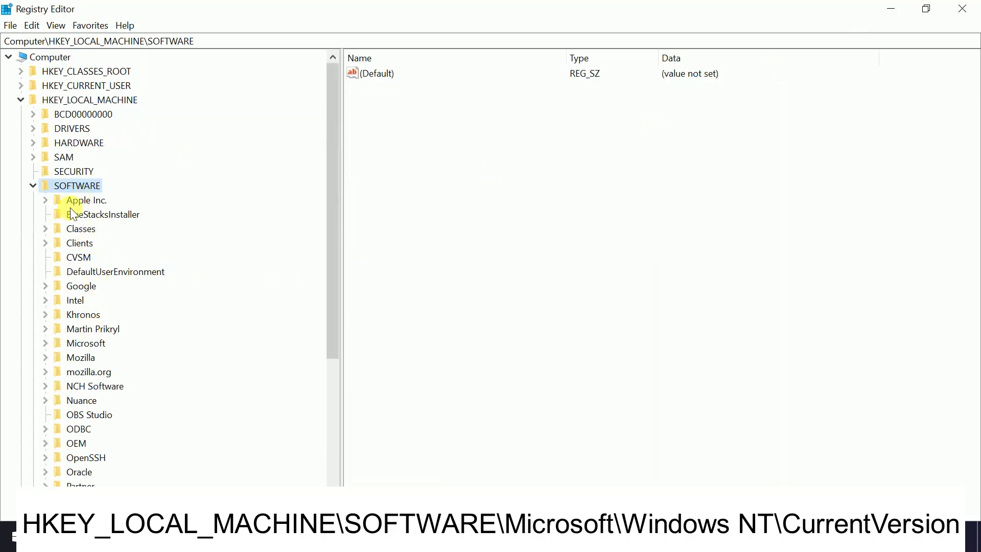
pyautogui.doubleClick(81, 343)
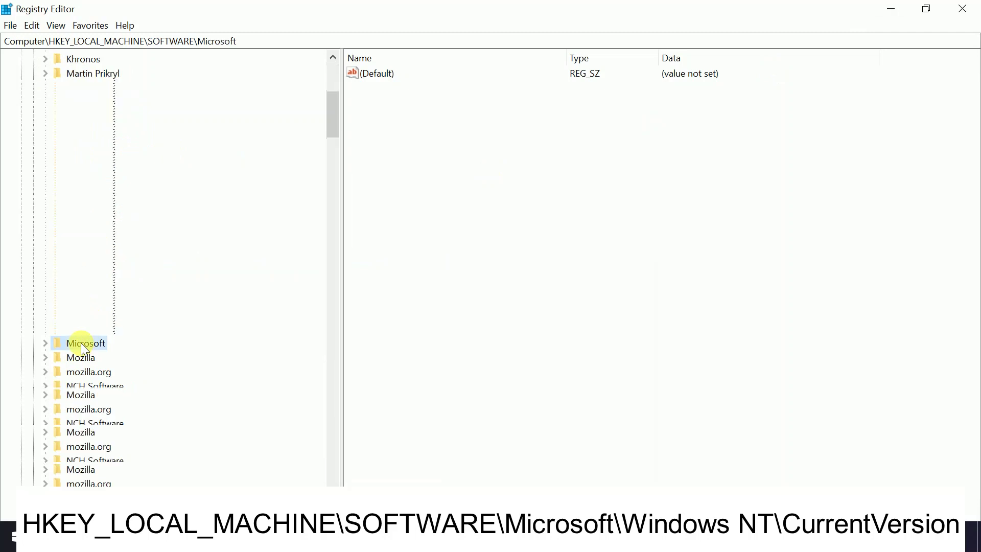
pyautogui.moveTo(335, 134); pyautogui.dragTo(329, 452)
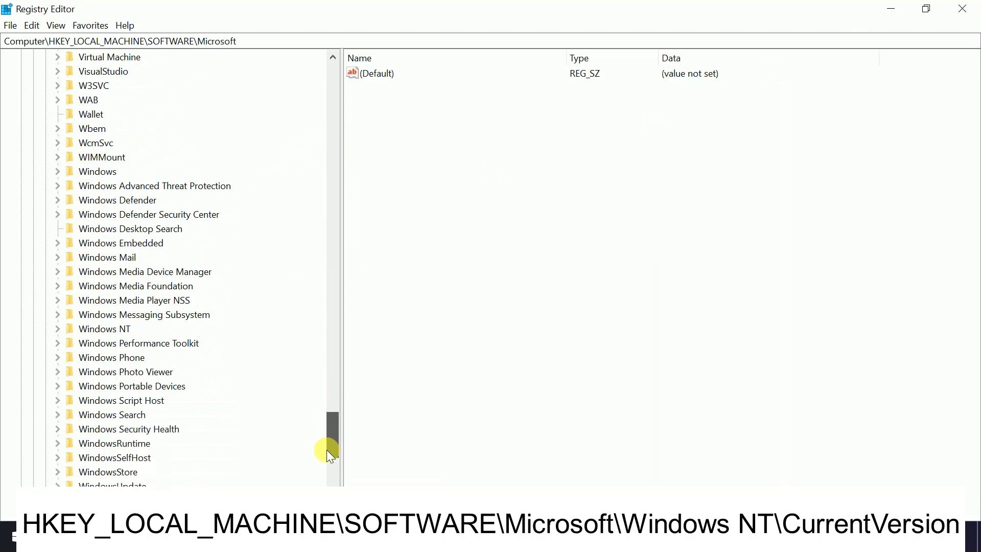
pyautogui.doubleClick(92, 330)
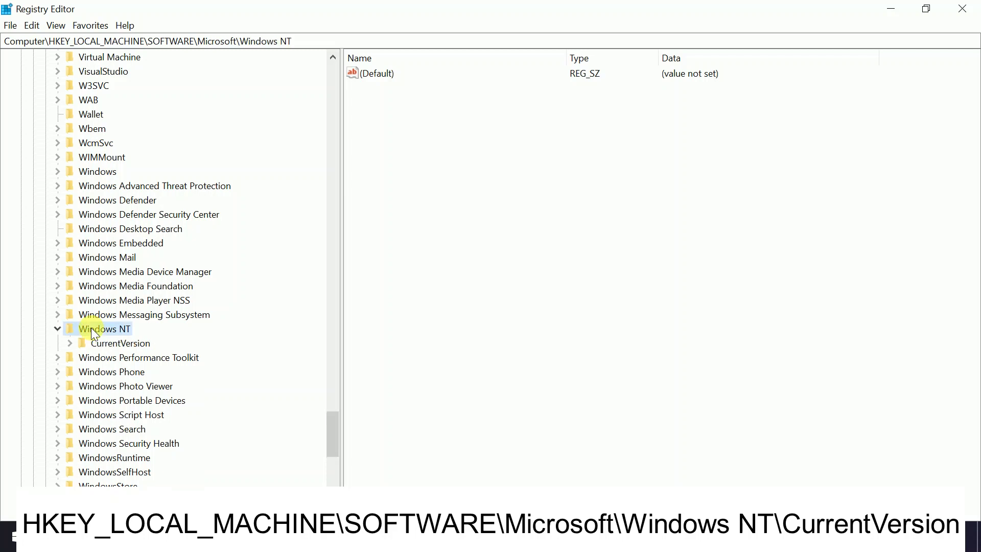
pyautogui.doubleClick(116, 344)
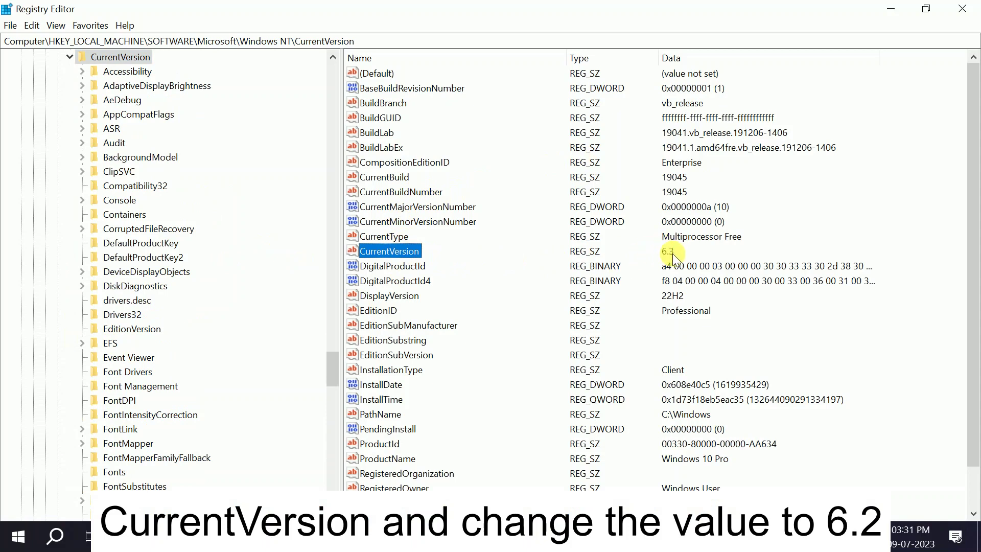
# Step: Set the value data of the CurrentVersion string to 6.2
pyautogui.doubleClick(411, 253)
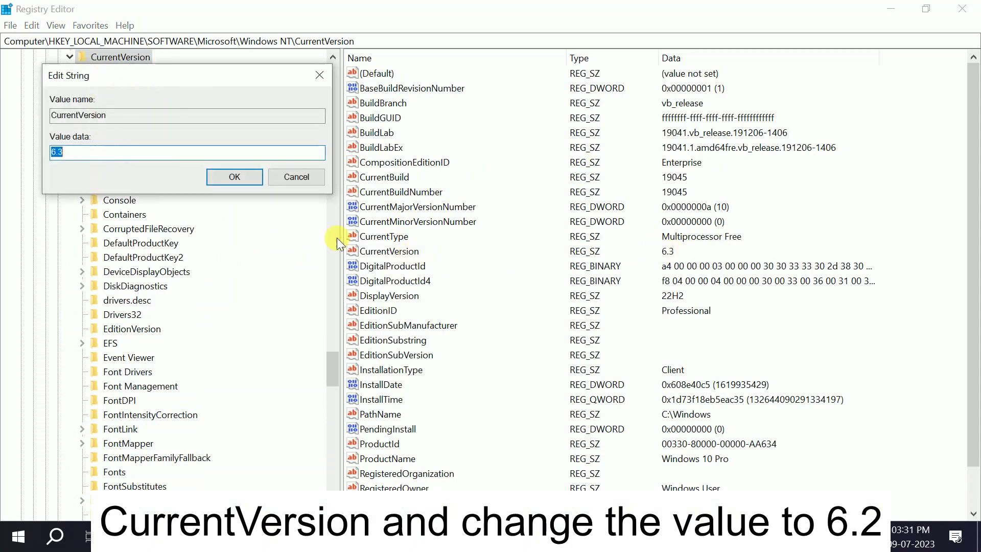
pyautogui.click(75, 158)
pyautogui.press('BackSpace')
pyautogui.write('2')
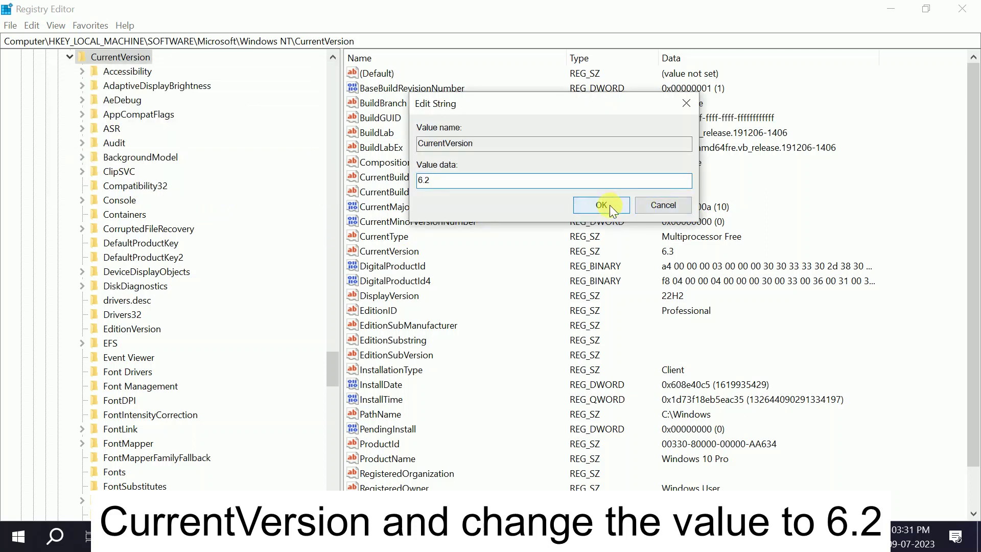
pyautogui.click(601, 205)
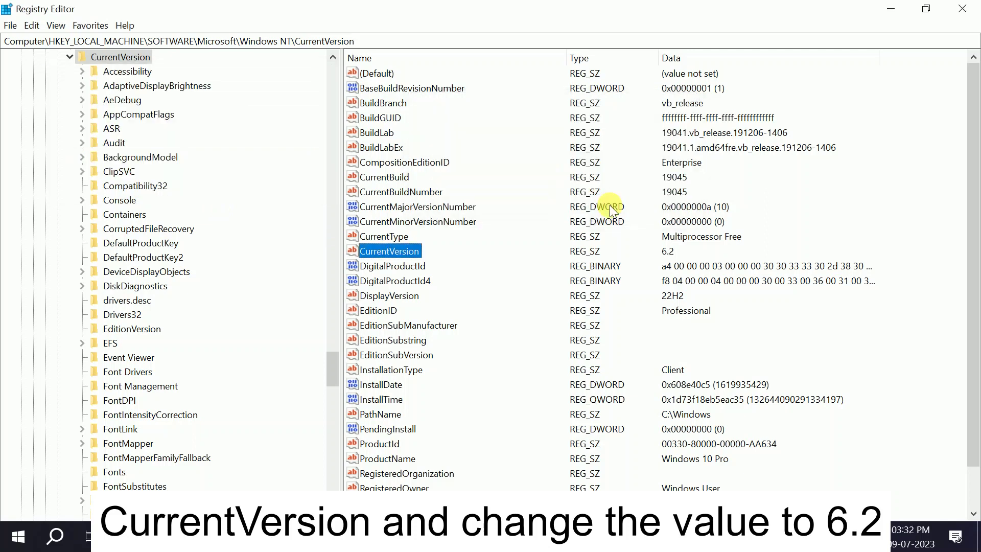
pyautogui.click(13, 536)
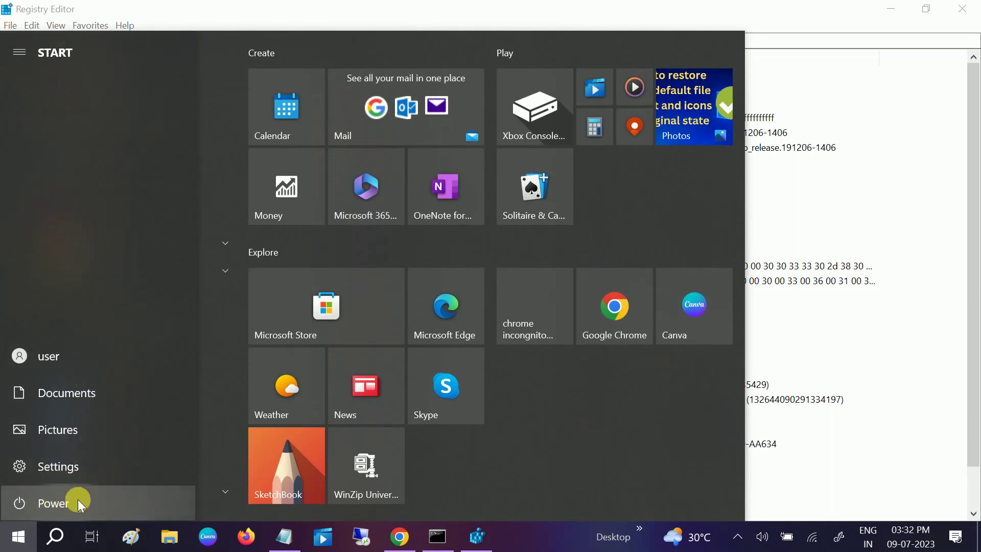
pyautogui.click(827, 219)
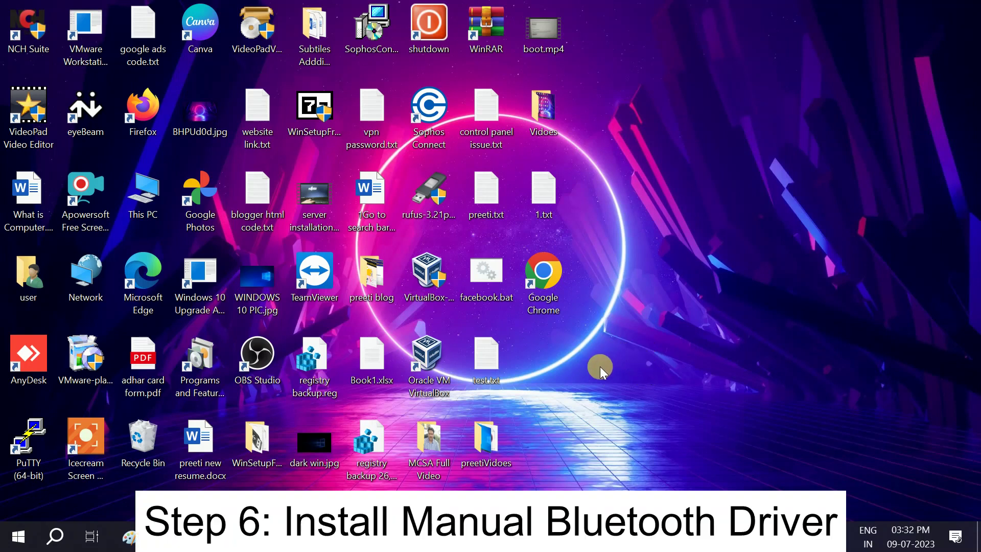
# Step: Switch to Google Chrome, search for "intel bluetooth driver for windows 10" and open Intel's Wireless Bluetooth download page for Windows 10 and 11
pyautogui.doubleClick(545, 292)
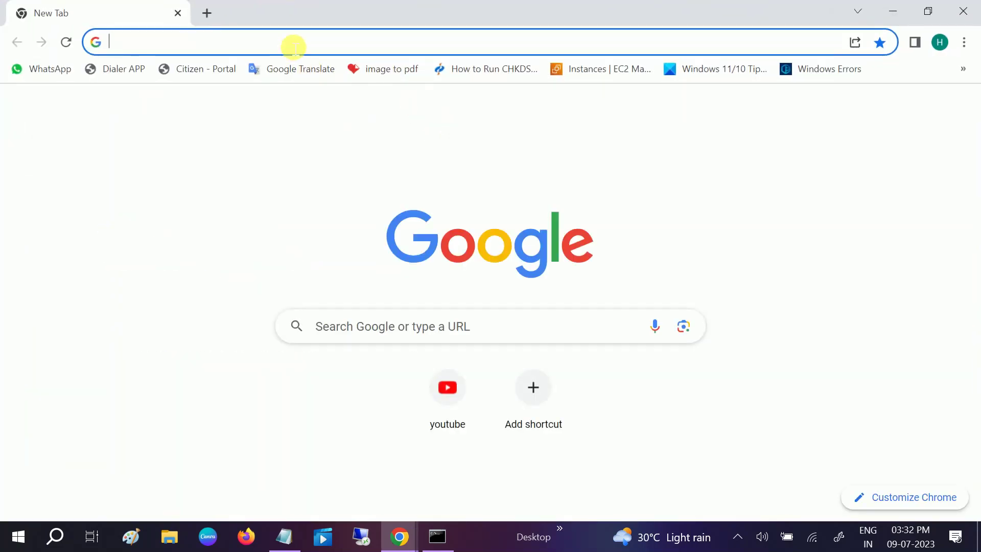
pyautogui.click(292, 47)
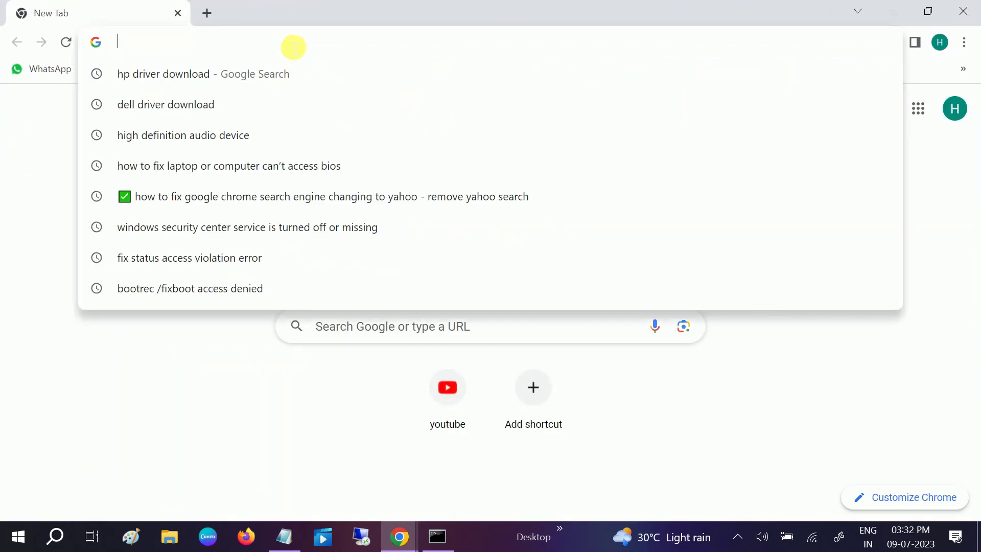
pyautogui.write('int')
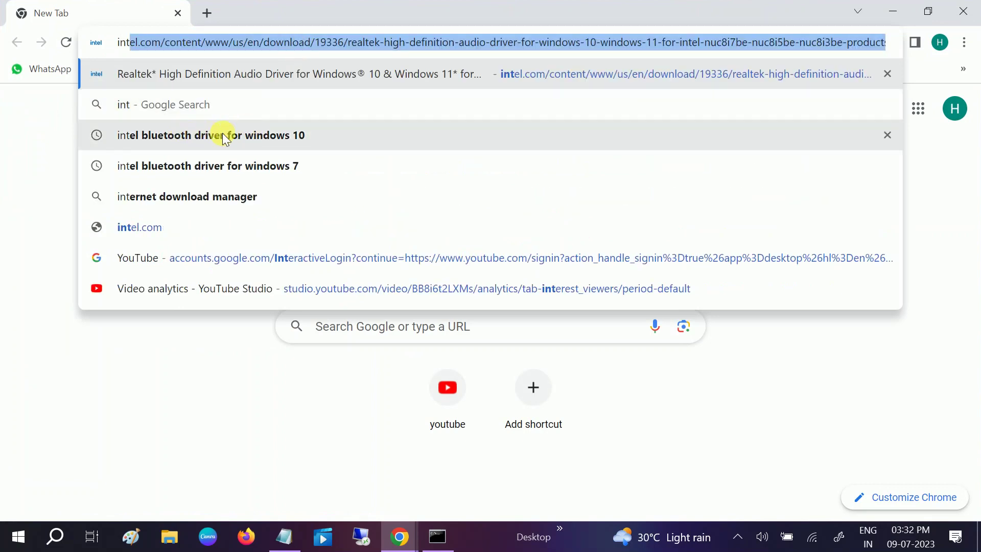
pyautogui.click(244, 134)
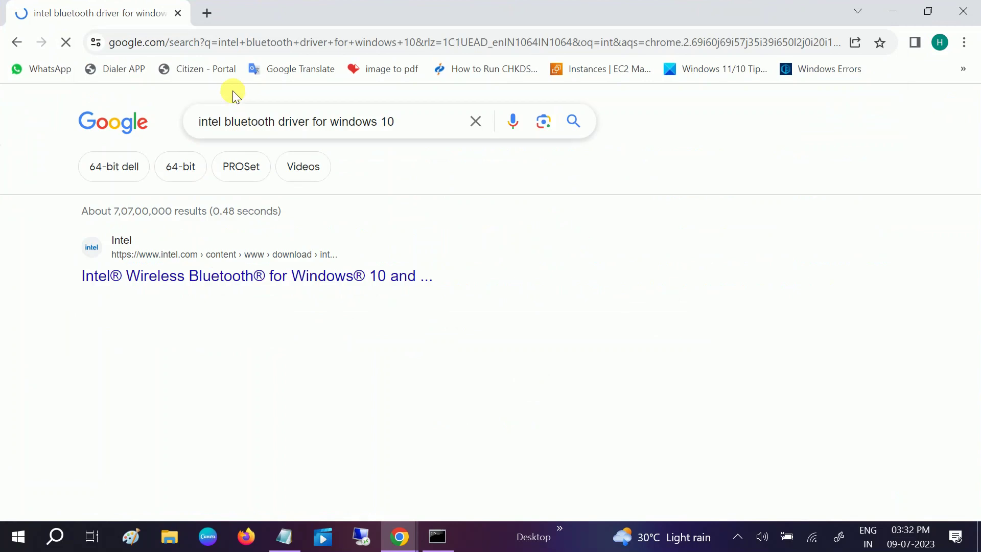
pyautogui.click(215, 281)
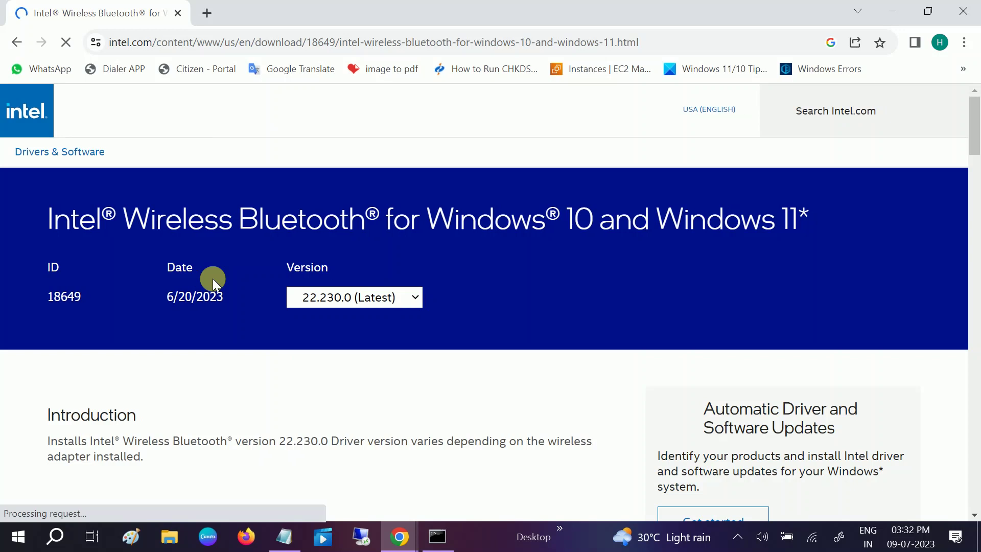
# Step: Examine the available 32-bit and 64-bit Bluetooth driver downloads and their supported Windows versions, and close the browser
pyautogui.scroll(-5, 326, 306)
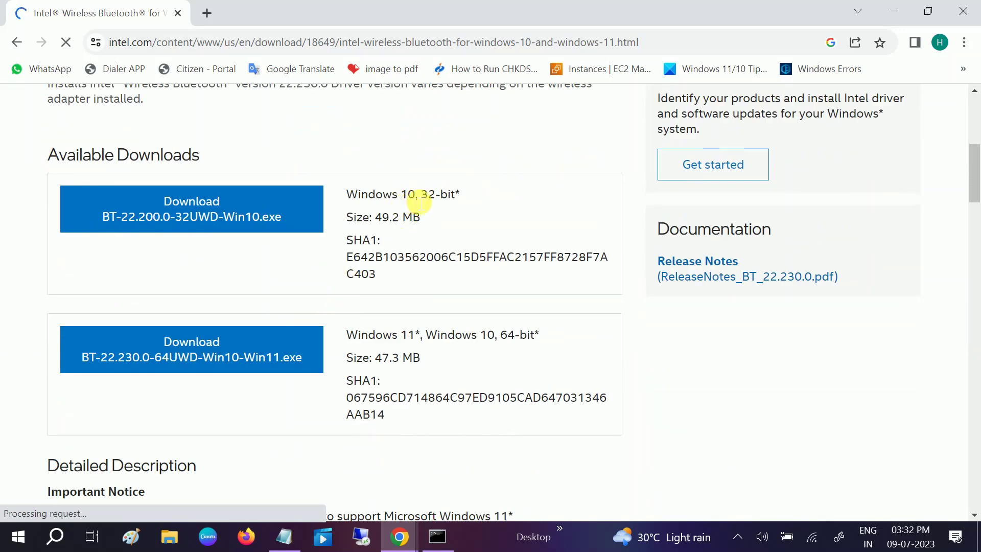
pyautogui.moveTo(409, 196); pyautogui.dragTo(486, 193)
pyautogui.moveTo(347, 335); pyautogui.dragTo(549, 337)
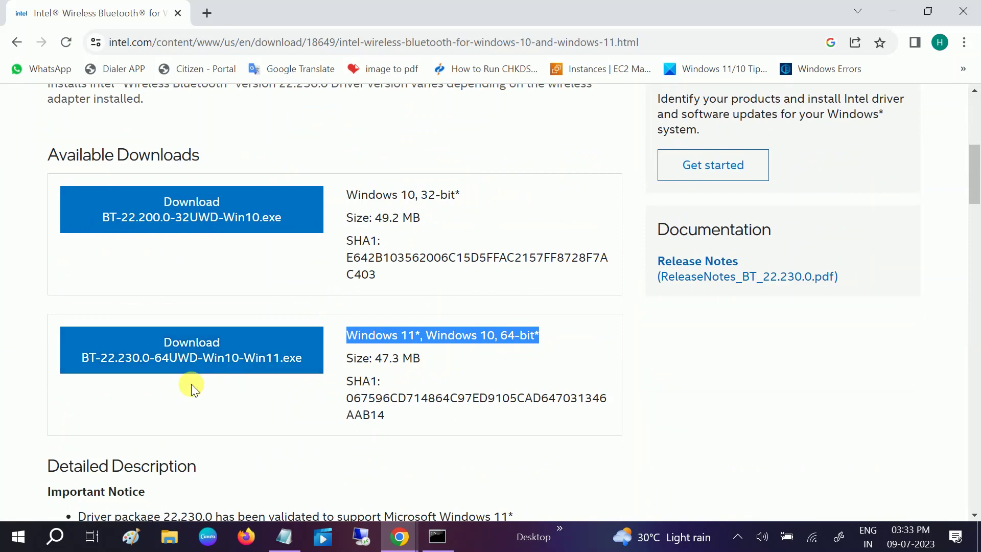
pyautogui.click(969, 8)
# Step: Refresh the desktop, search the system for "dev" and open Device Manager
pyautogui.rightClick(752, 129)
pyautogui.click(781, 175)
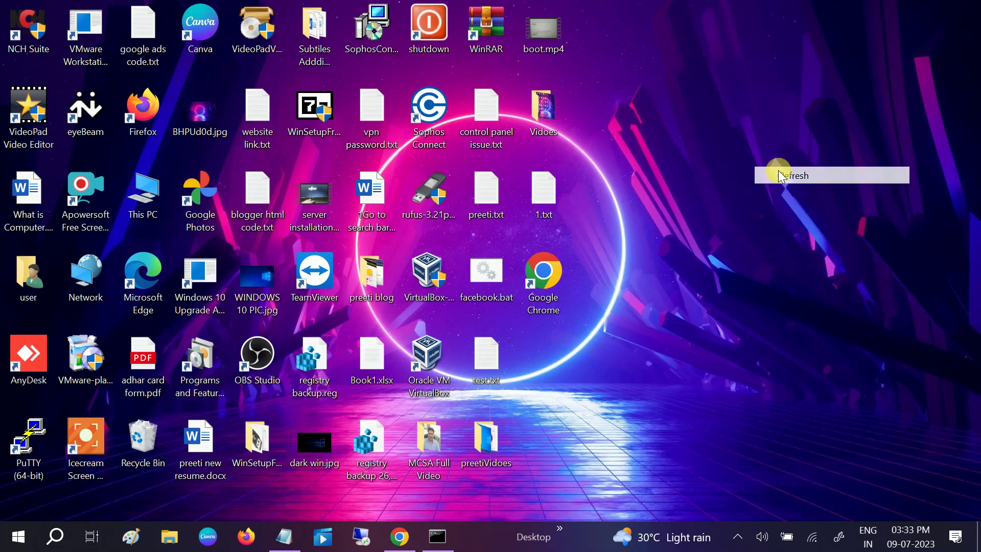
pyautogui.click(56, 544)
pyautogui.write('dev')
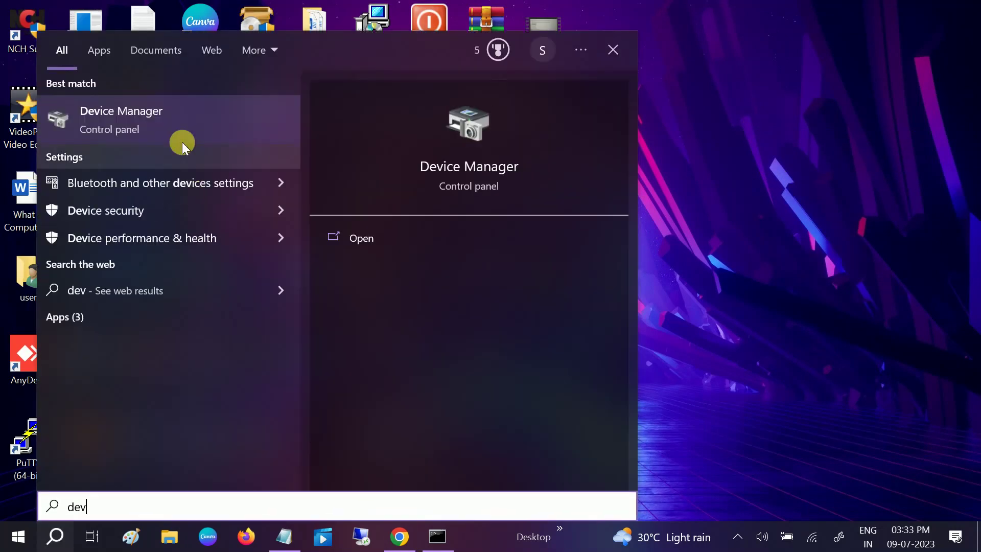
pyautogui.click(179, 138)
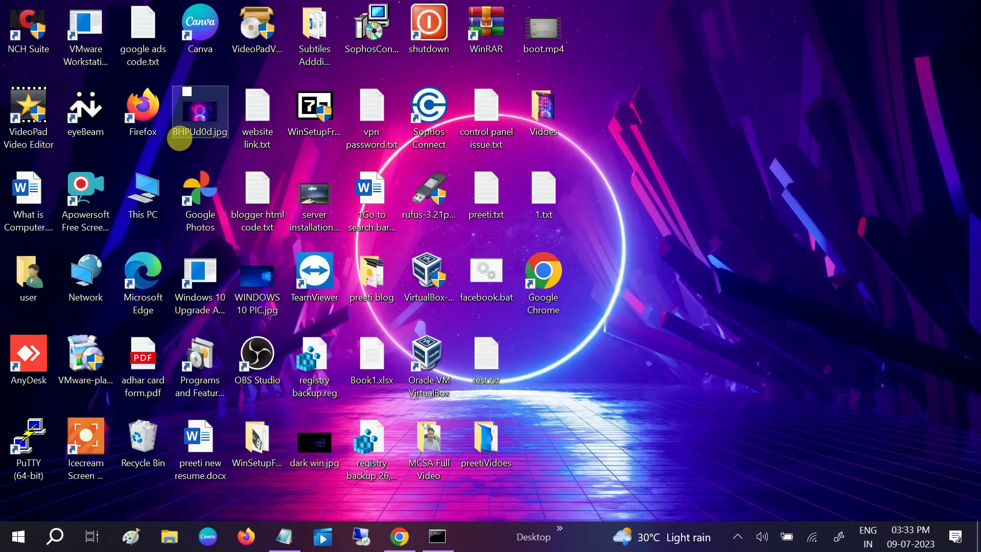